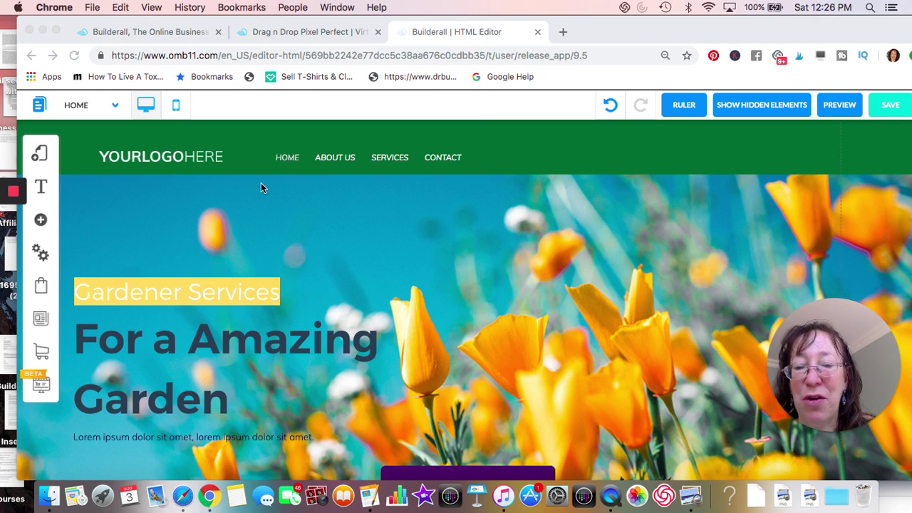
# Step: Insert the sunset sample image onto the page as a new image element
pyautogui.click(39, 224)
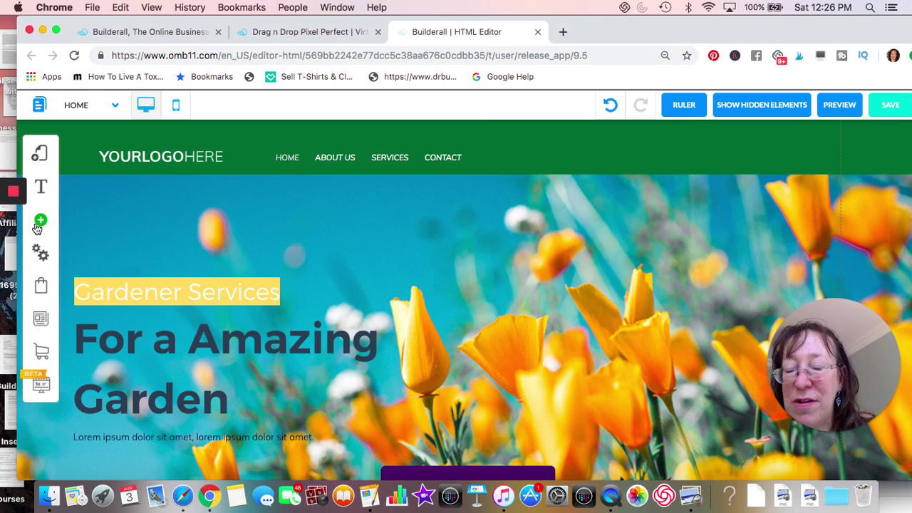
pyautogui.click(40, 224)
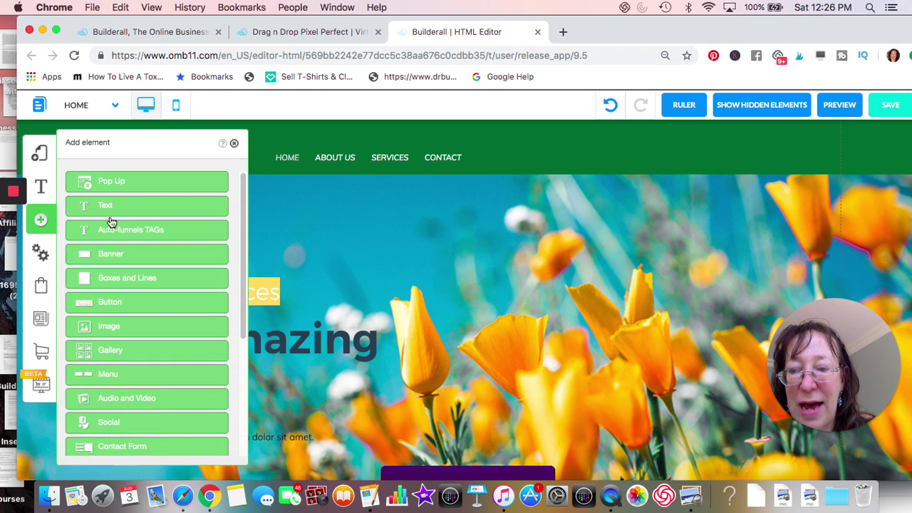
pyautogui.click(122, 332)
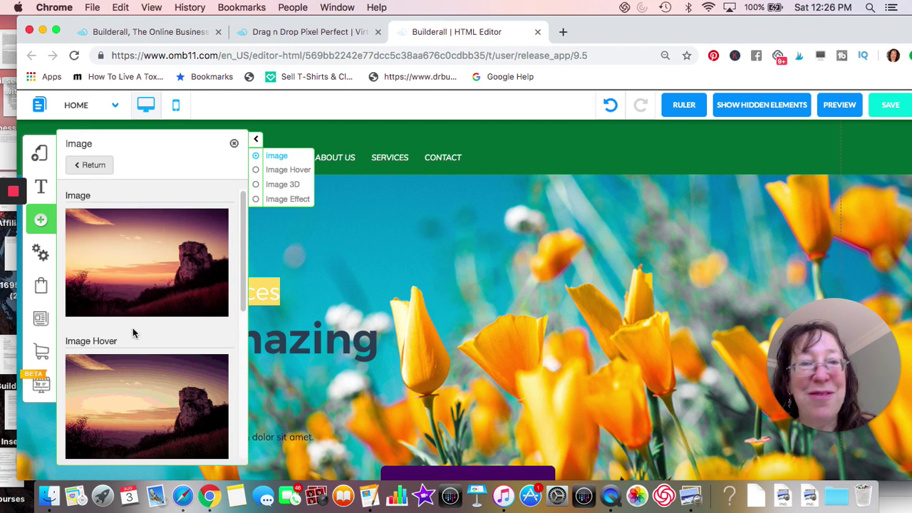
pyautogui.click(184, 242)
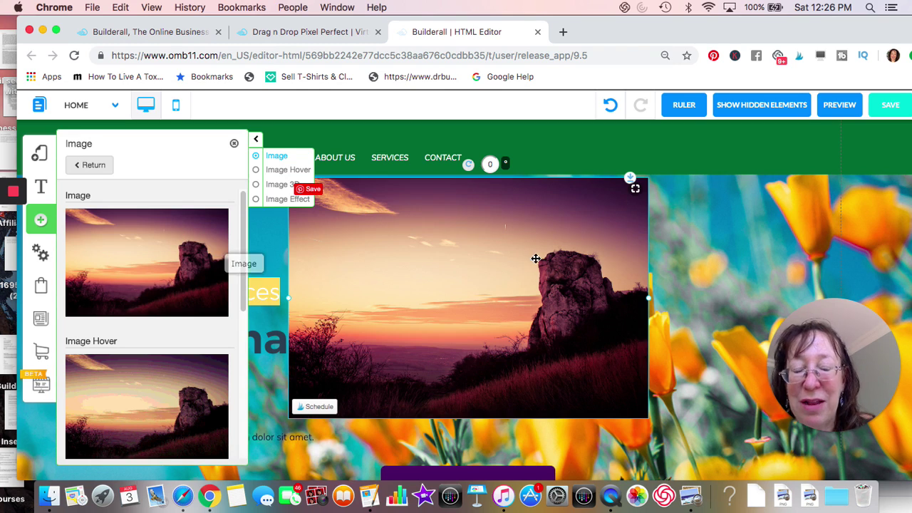
# Step: Move the sunset image across the flower hero and size it to about half the page width
pyautogui.click(234, 144)
pyautogui.moveTo(360, 246); pyautogui.dragTo(176, 257)
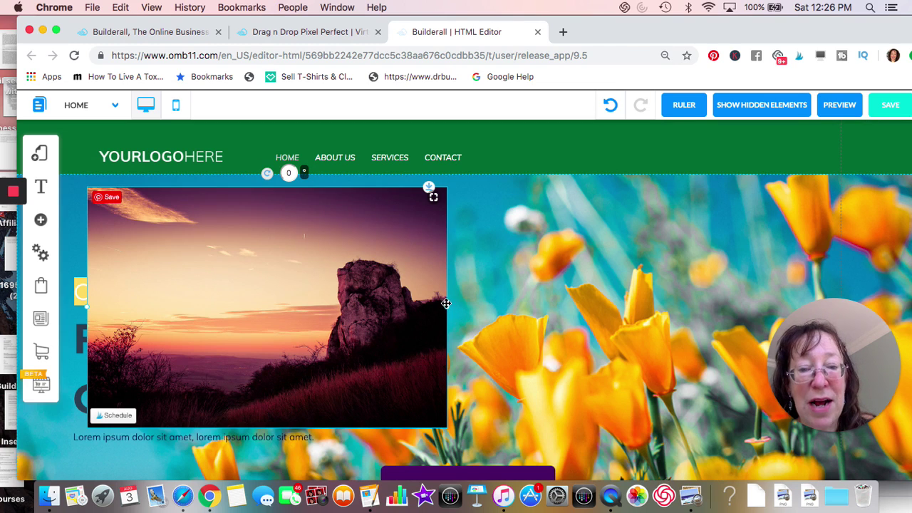
pyautogui.moveTo(447, 308); pyautogui.dragTo(594, 323)
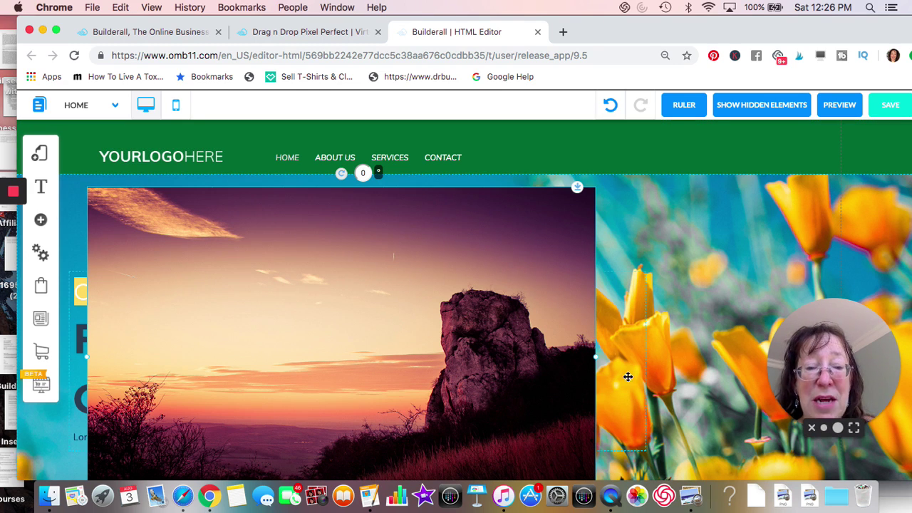
# Step: Send the sunset image behind the flower hero section
pyautogui.click(536, 300)
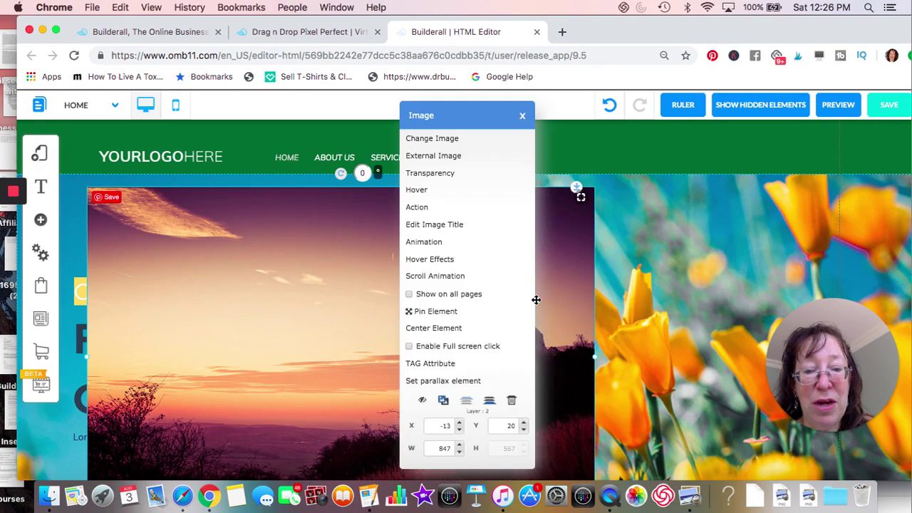
pyautogui.click(517, 401)
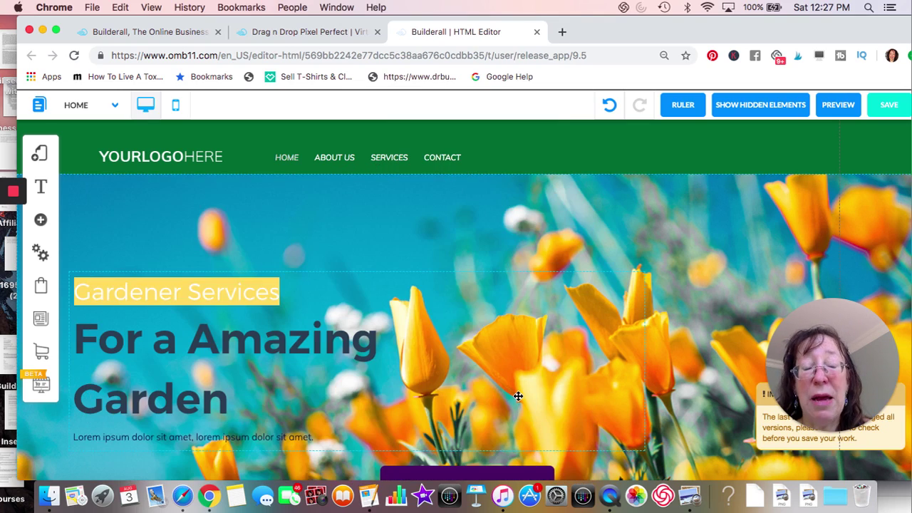
pyautogui.scroll(-10, 516, 398)
pyautogui.scroll(-10, 519, 396)
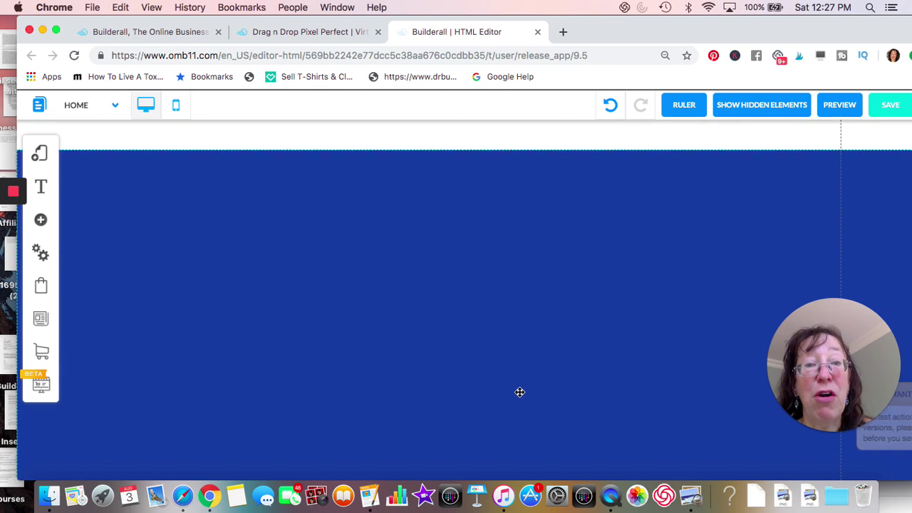
pyautogui.scroll(-1, 520, 394)
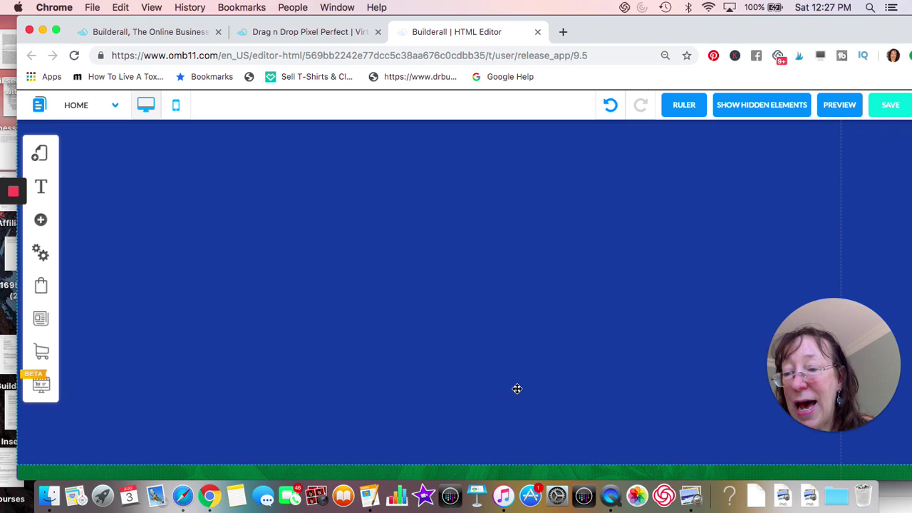
# Step: Browse the banner templates and close them without adding one
pyautogui.click(42, 221)
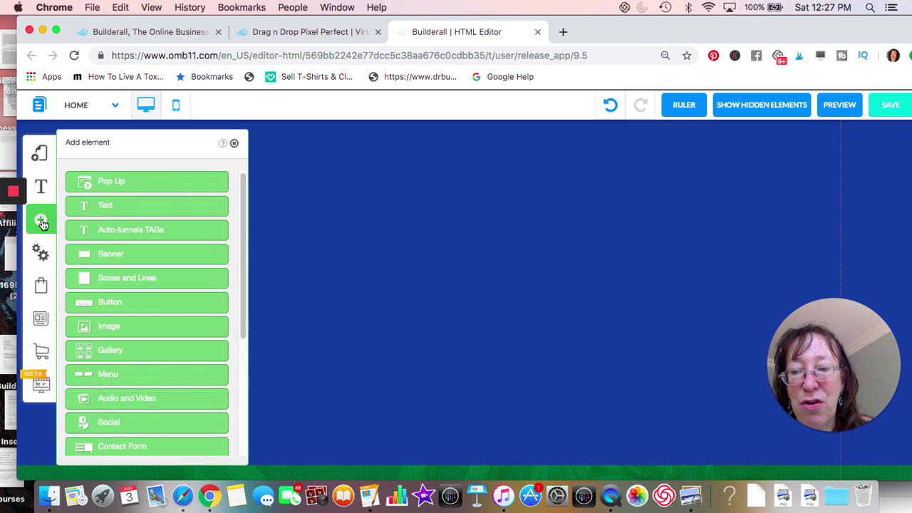
pyautogui.click(113, 255)
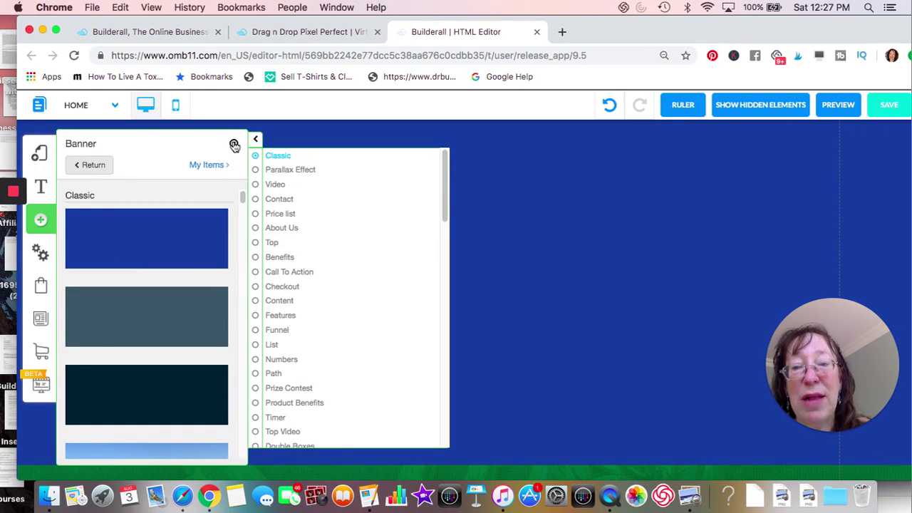
pyautogui.click(234, 145)
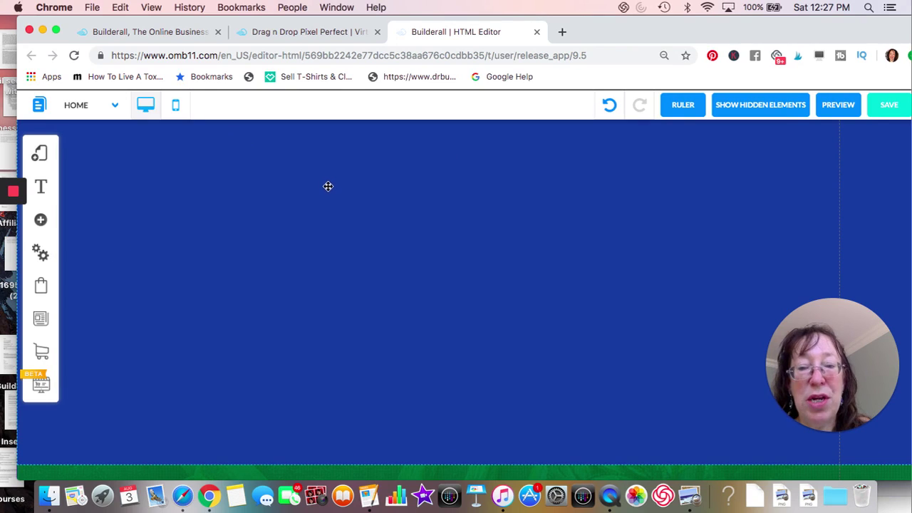
# Step: Open the blue banner section's Appearance settings and expand its Images options
pyautogui.scroll(2, 328, 186)
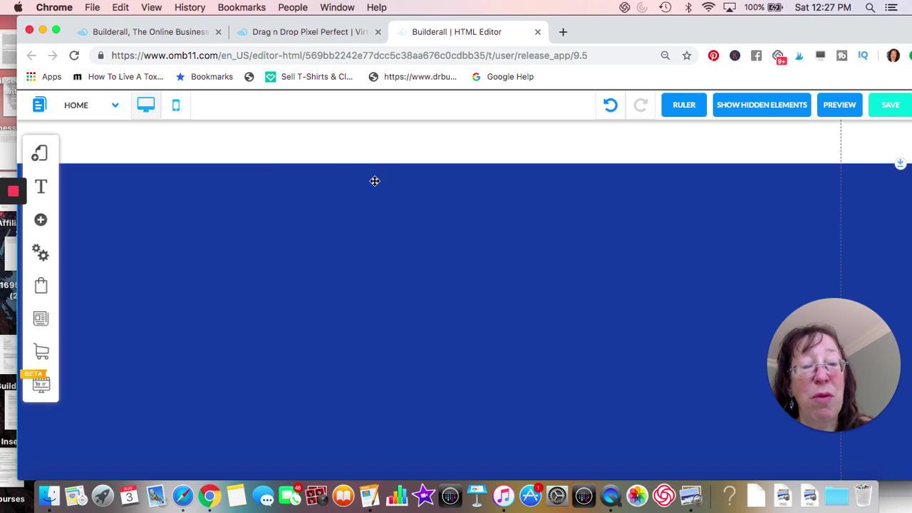
pyautogui.scroll(-2, 375, 171)
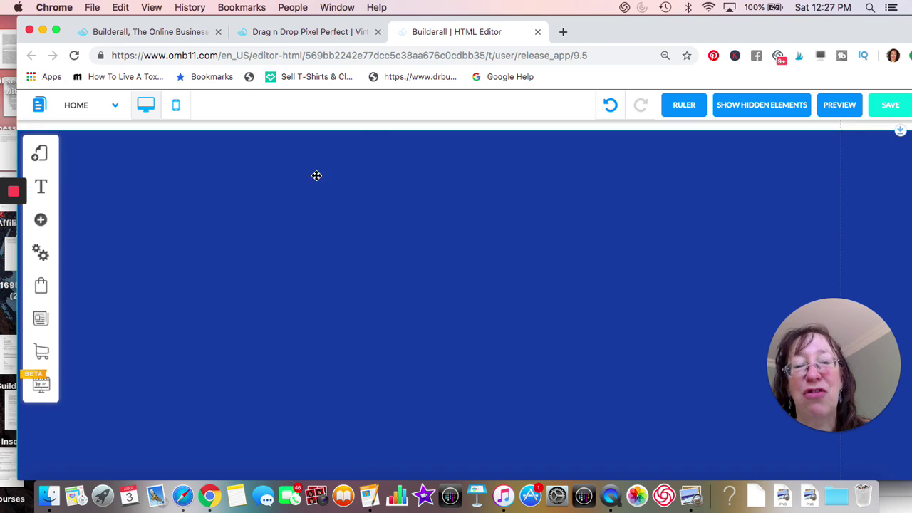
pyautogui.click(260, 192)
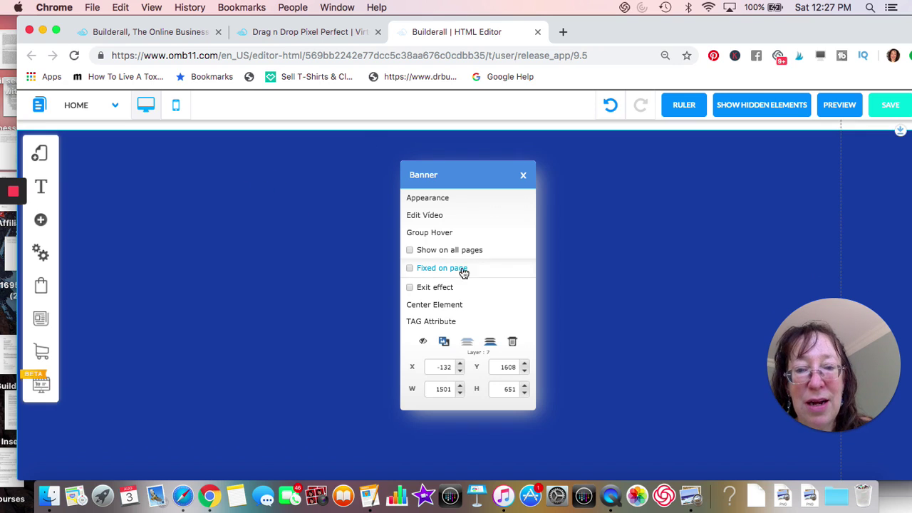
pyautogui.click(454, 200)
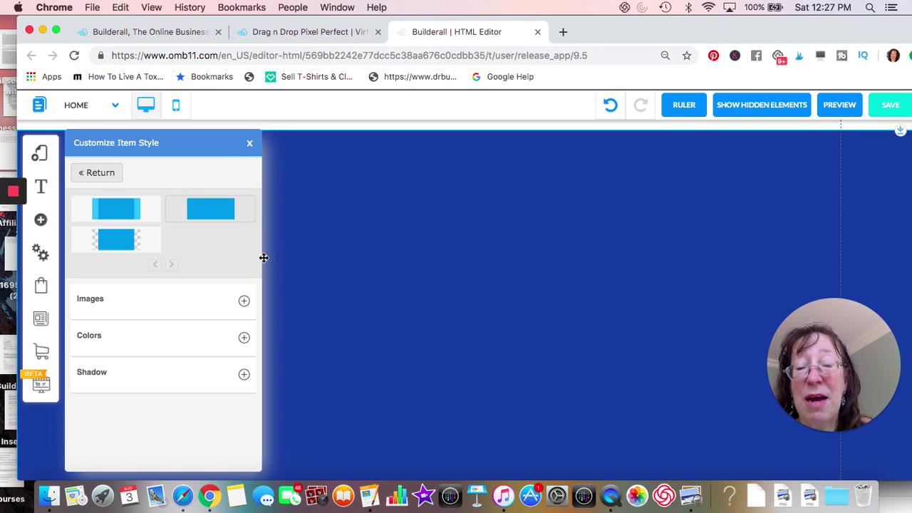
pyautogui.click(245, 302)
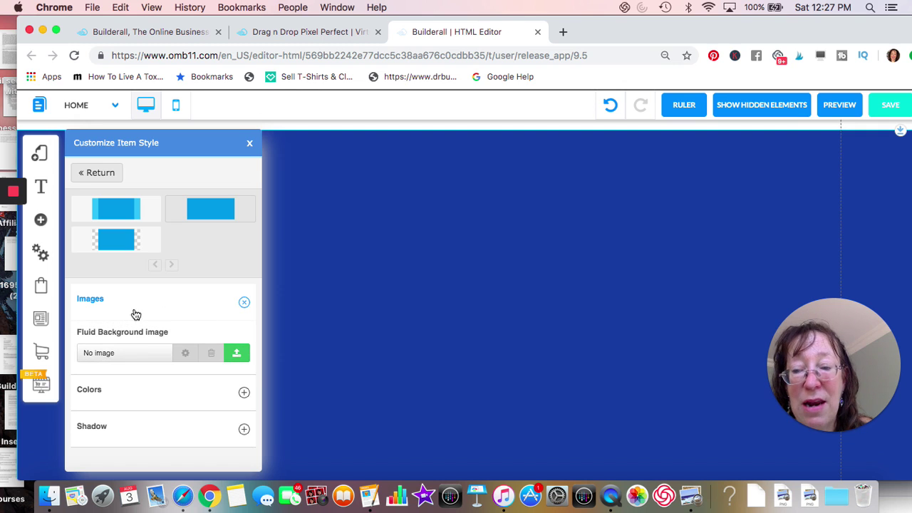
# Step: Set 3627177.jpg, the pink flowers-and-keyboard photo, as the section's fluid background image
pyautogui.click(236, 354)
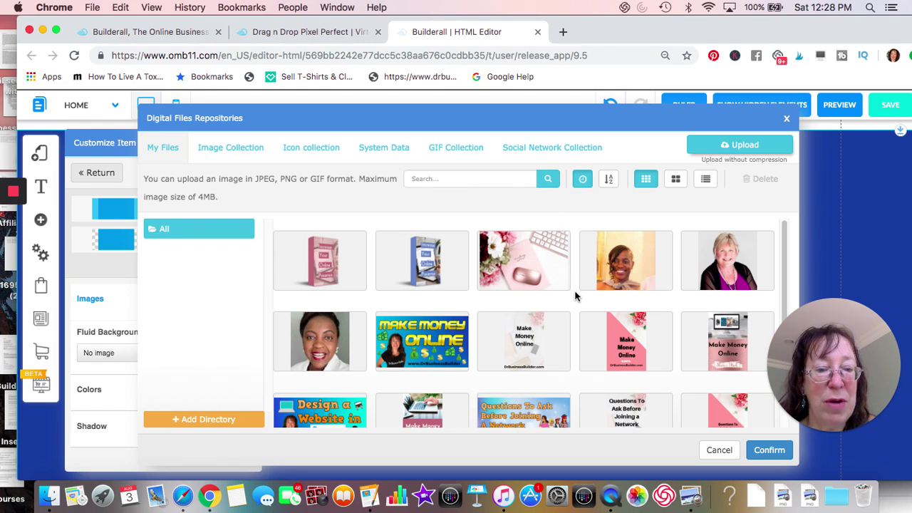
pyautogui.click(551, 257)
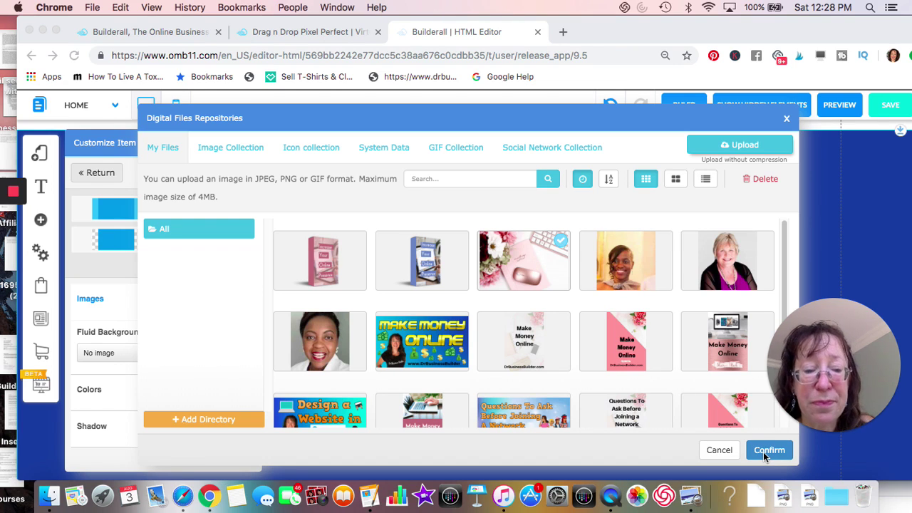
pyautogui.click(763, 454)
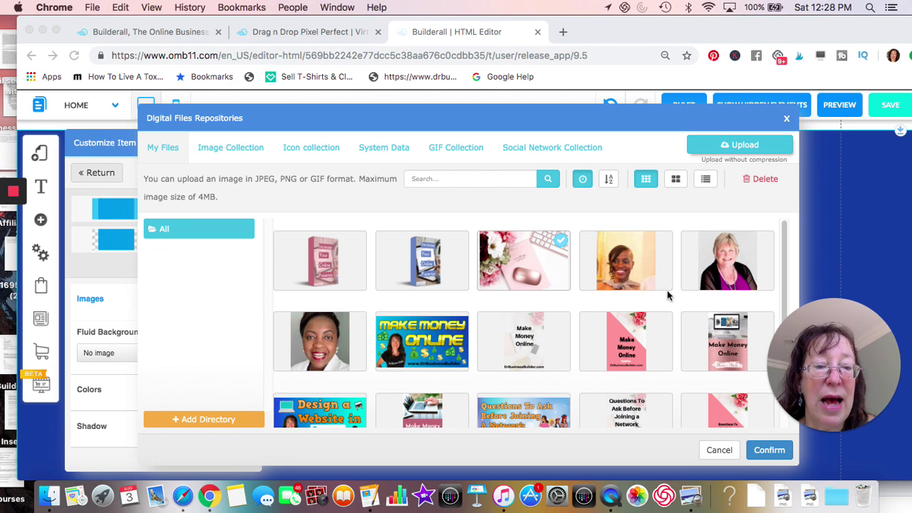
pyautogui.click(855, 244)
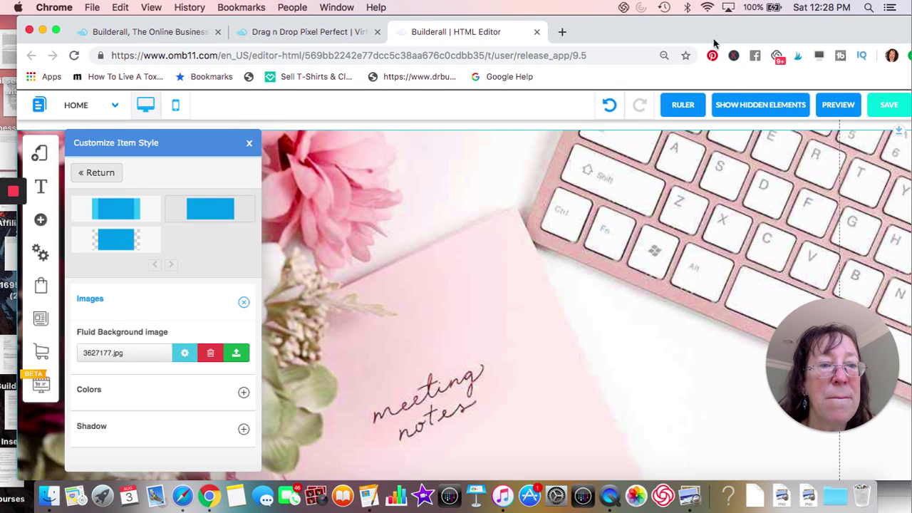
pyautogui.click(708, 9)
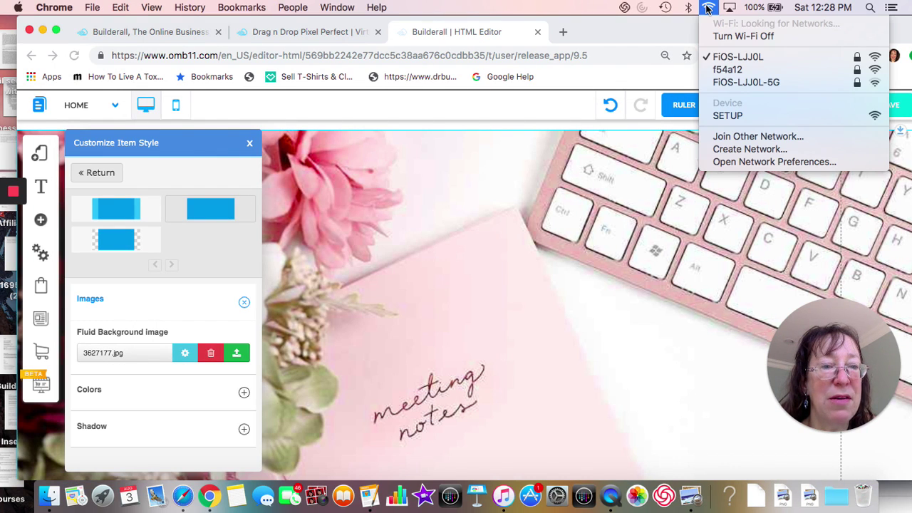
pyautogui.click(658, 39)
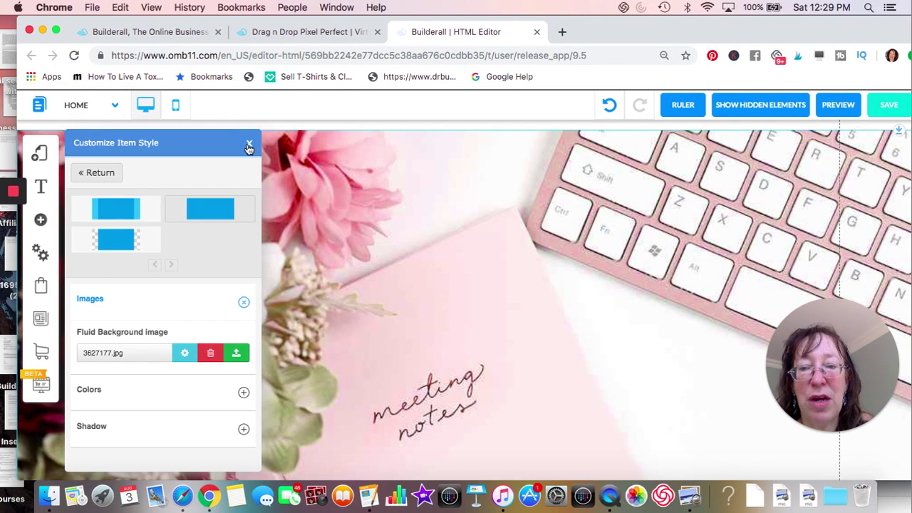
pyautogui.click(250, 143)
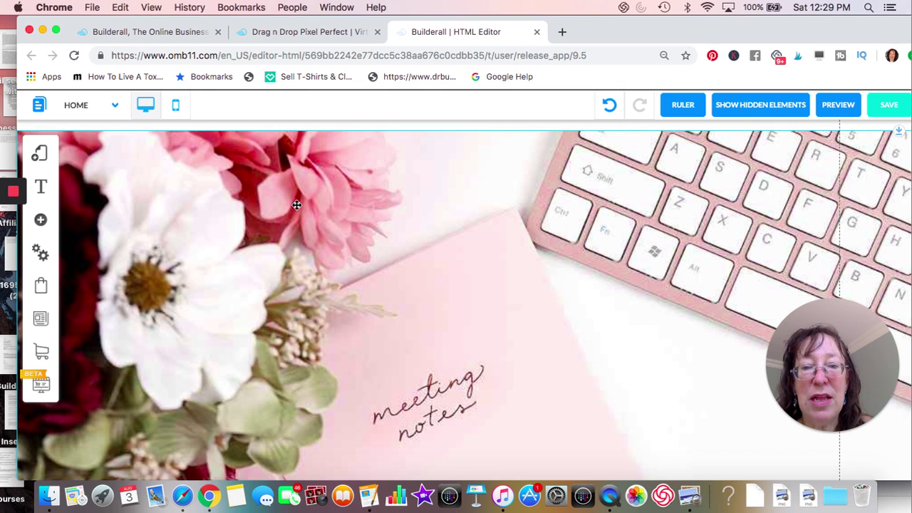
pyautogui.scroll(3, 295, 204)
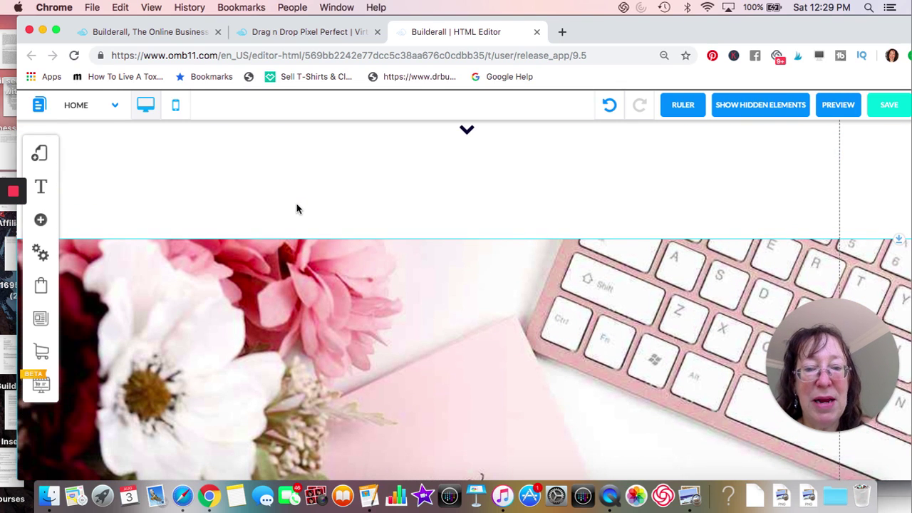
pyautogui.scroll(-1, 454, 261)
pyautogui.scroll(-2, 454, 222)
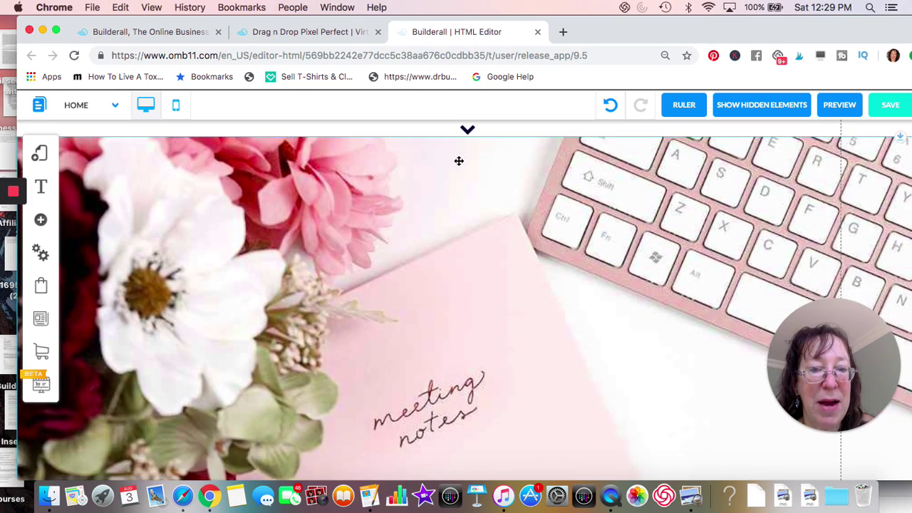
pyautogui.scroll(2, 458, 159)
pyautogui.scroll(-2, 460, 226)
pyautogui.scroll(-4, 454, 180)
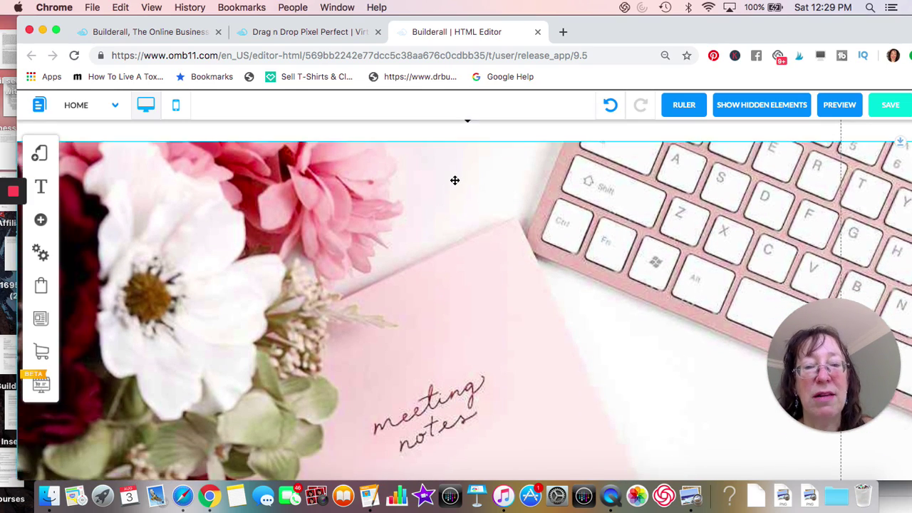
pyautogui.scroll(-2, 454, 180)
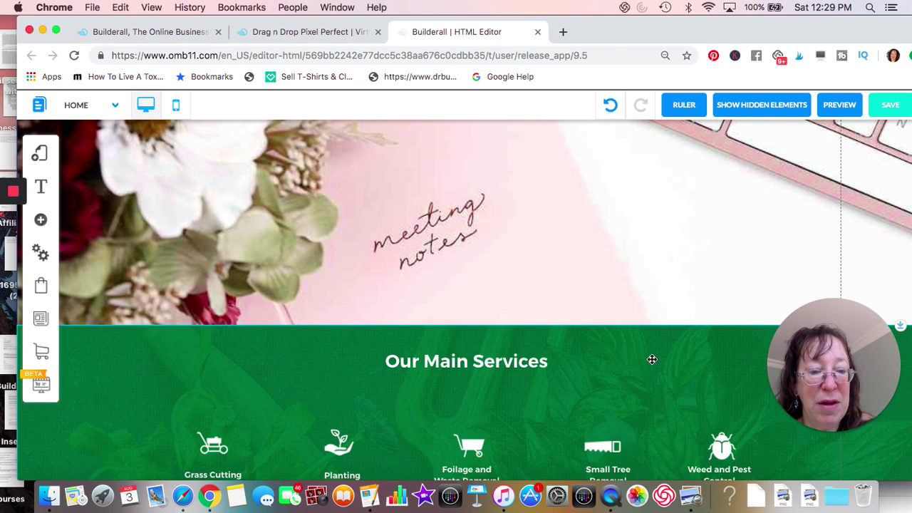
# Step: Select the flowers banner section and drag it taller to reveal more of the mouse
pyautogui.moveTo(652, 359)
pyautogui.mouseDown()
pyautogui.moveTo(660, 434)
pyautogui.moveTo(652, 363)
pyautogui.mouseUp()
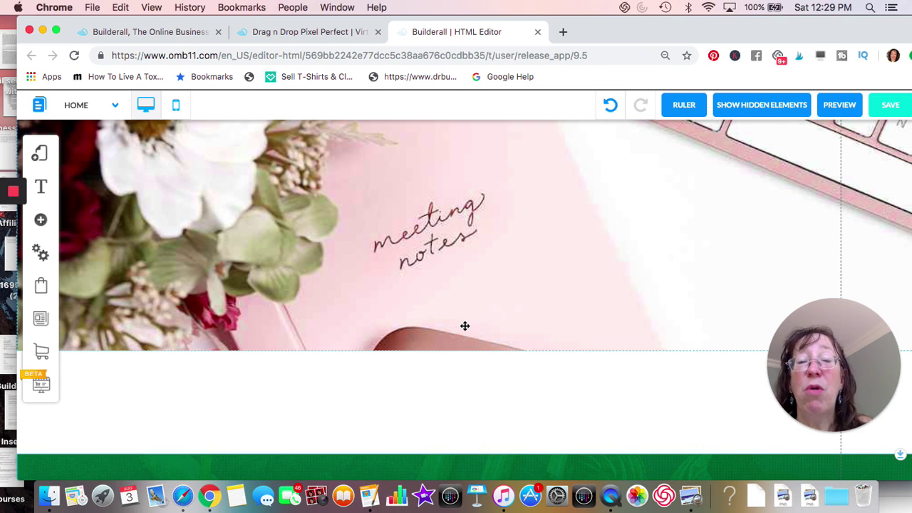
pyautogui.scroll(10, 464, 326)
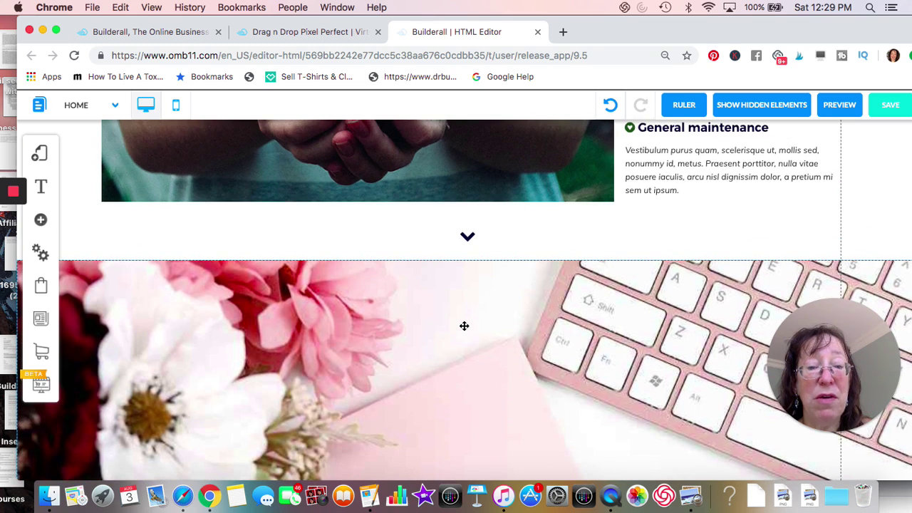
pyautogui.scroll(-5, 464, 326)
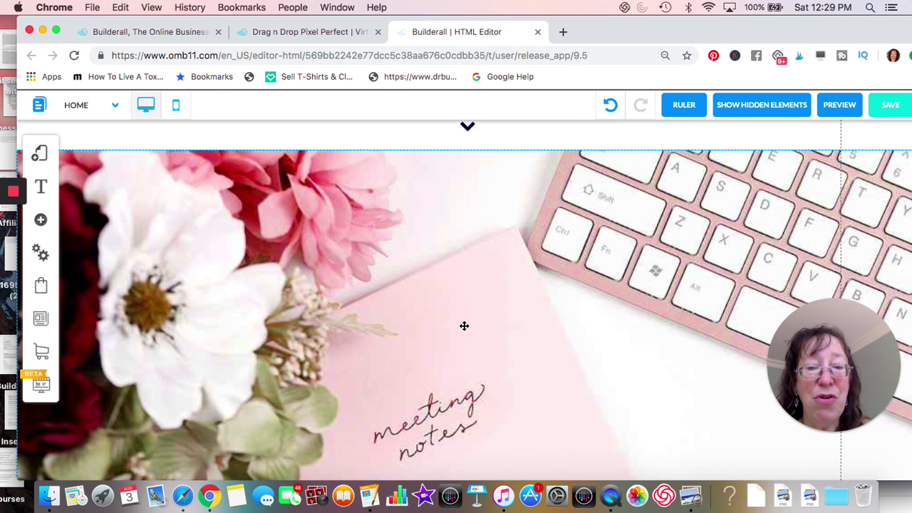
pyautogui.scroll(-2, 464, 326)
pyautogui.scroll(3, 464, 326)
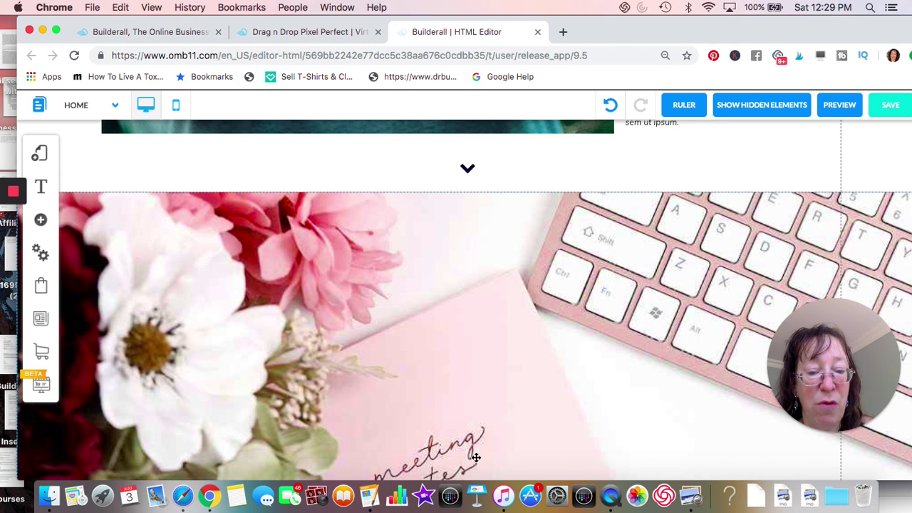
pyautogui.scroll(-2, 481, 473)
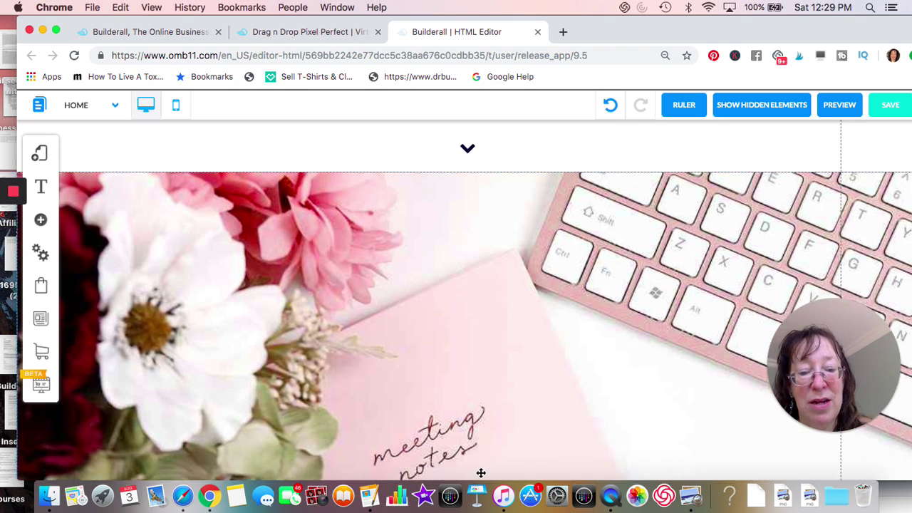
pyautogui.scroll(-10, 481, 472)
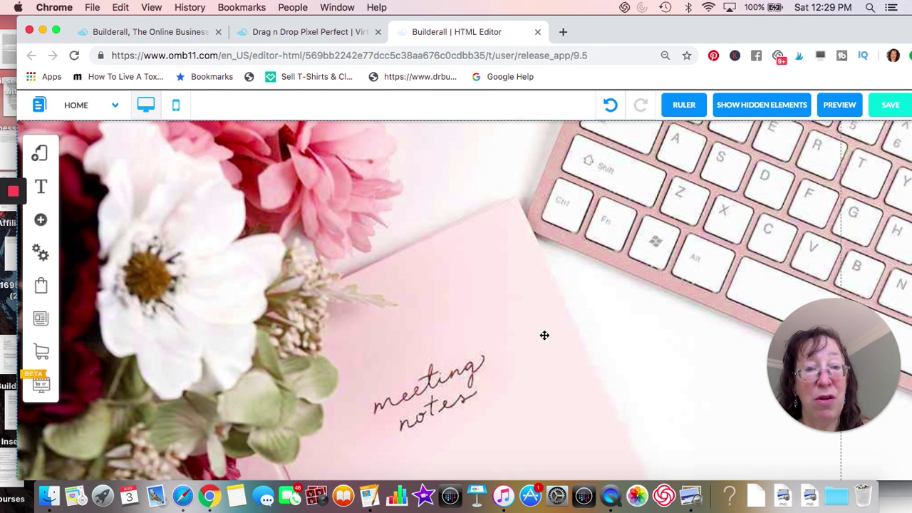
pyautogui.scroll(-2, 545, 335)
pyautogui.scroll(-2, 545, 335)
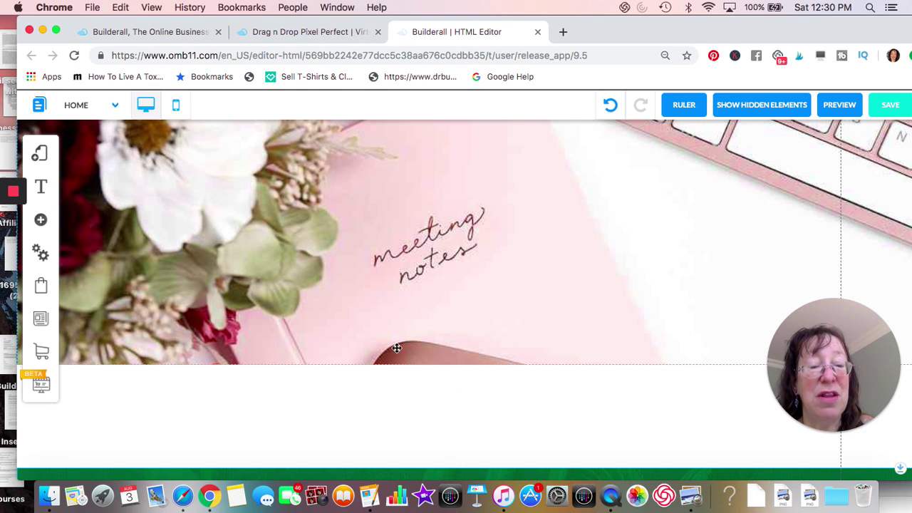
pyautogui.click(462, 281)
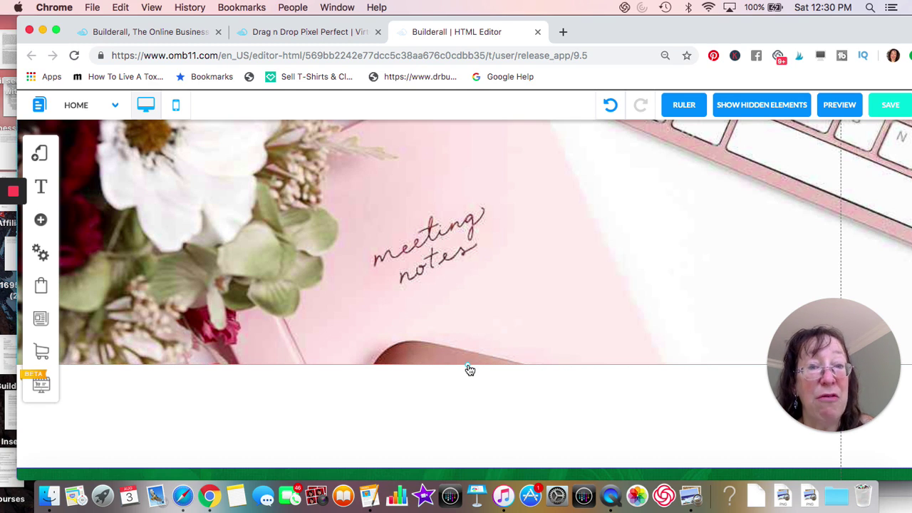
pyautogui.moveTo(470, 369); pyautogui.dragTo(468, 437)
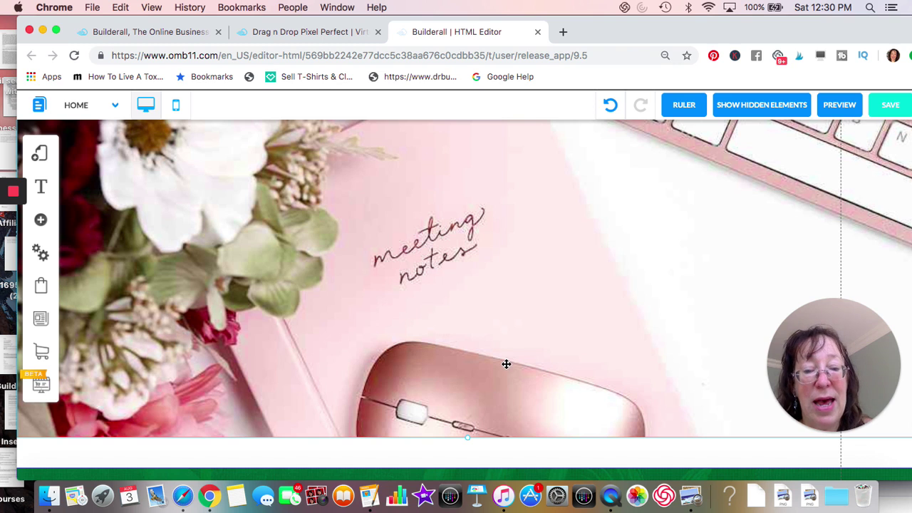
# Step: Stretch the banner further to frame the whole photo and realign the sections beneath it
pyautogui.scroll(-5, 506, 364)
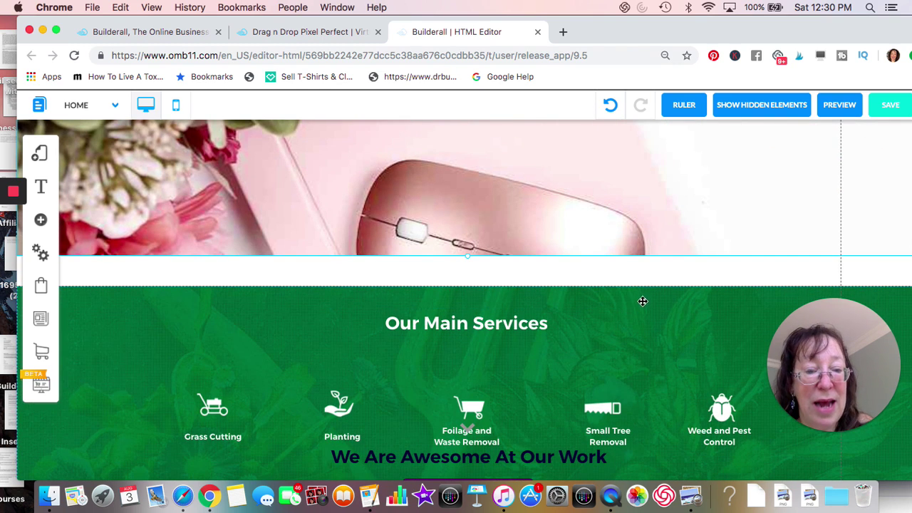
pyautogui.moveTo(651, 296); pyautogui.dragTo(731, 463)
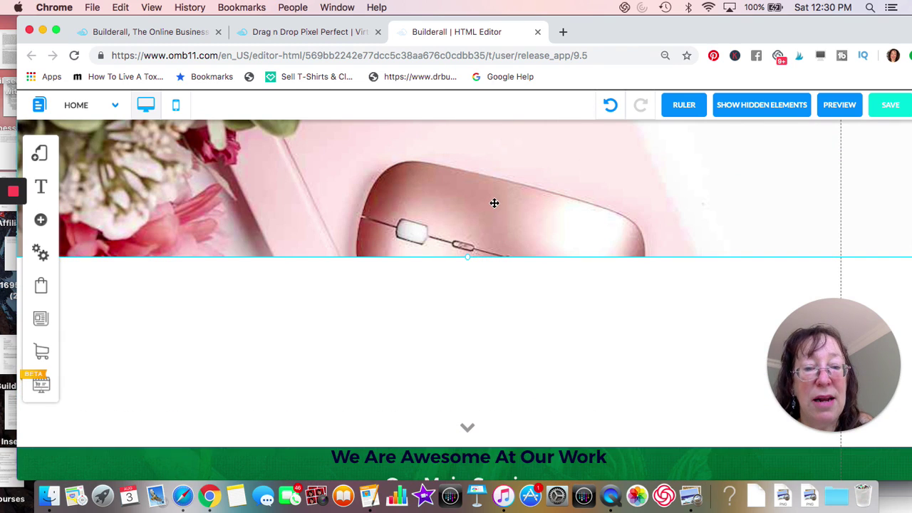
pyautogui.moveTo(470, 260); pyautogui.dragTo(519, 398)
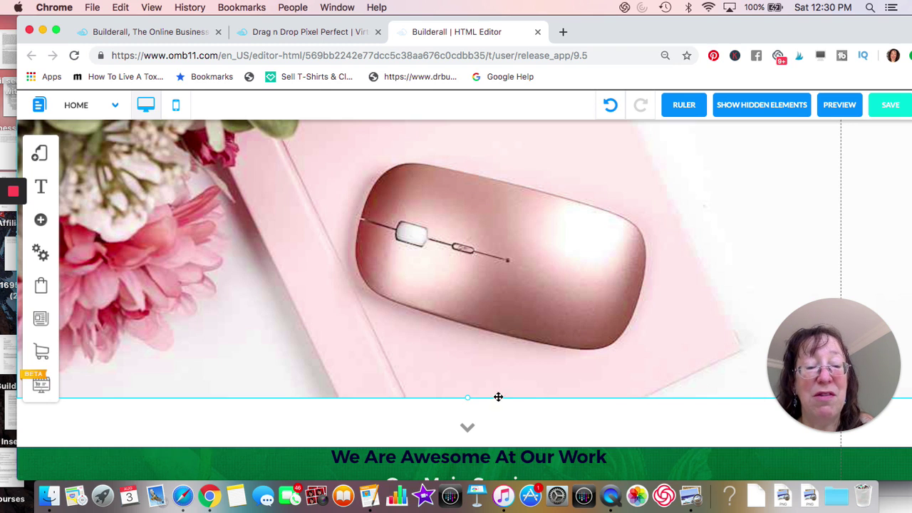
pyautogui.moveTo(469, 404)
pyautogui.mouseDown()
pyautogui.moveTo(470, 412)
pyautogui.moveTo(473, 395)
pyautogui.mouseUp()
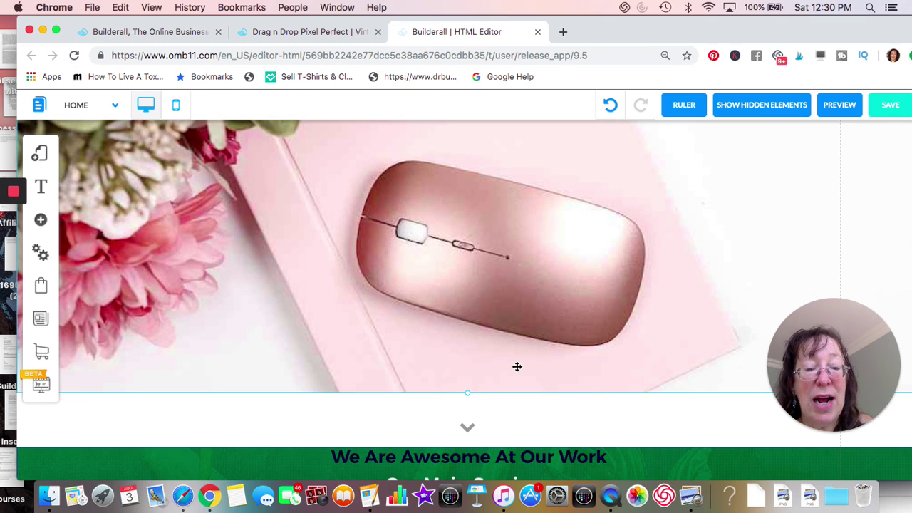
pyautogui.moveTo(677, 454); pyautogui.dragTo(663, 299)
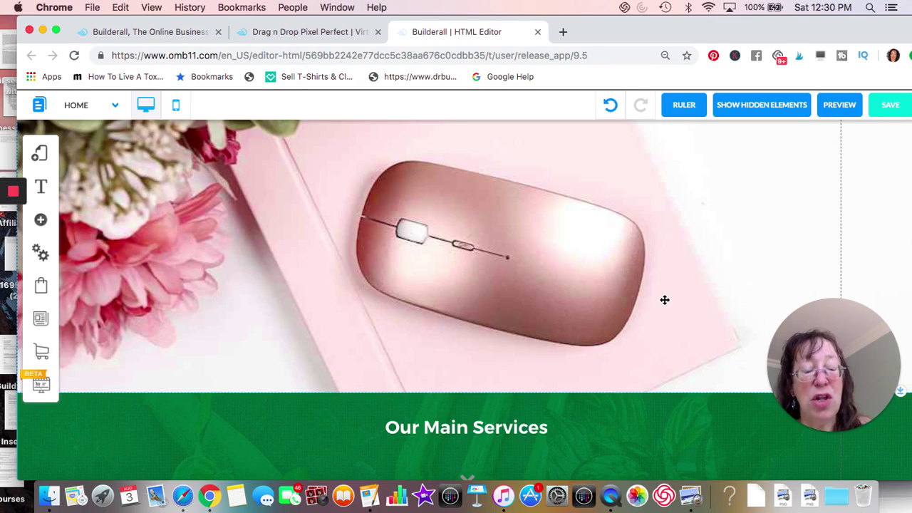
# Step: Review the resized banner, then drag the editor window aside to reveal PicResize
pyautogui.scroll(5, 663, 300)
pyautogui.scroll(2, 663, 299)
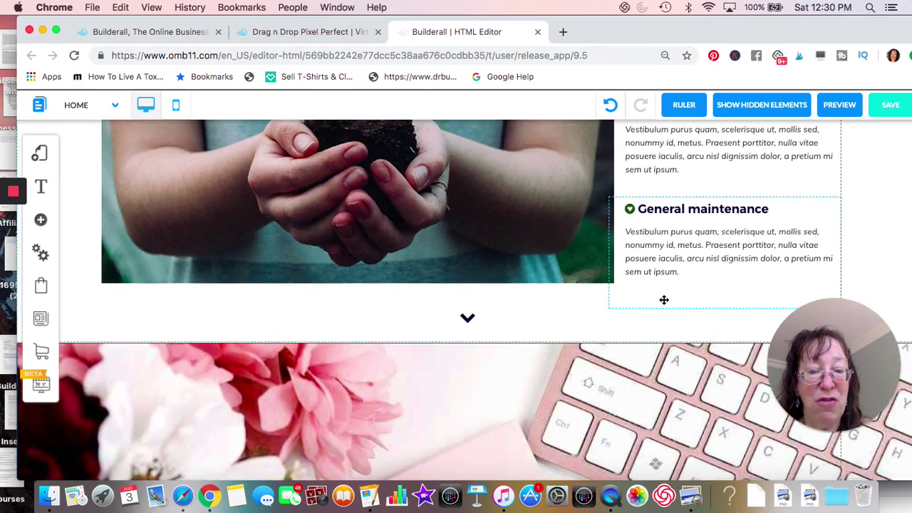
pyautogui.scroll(-5, 664, 300)
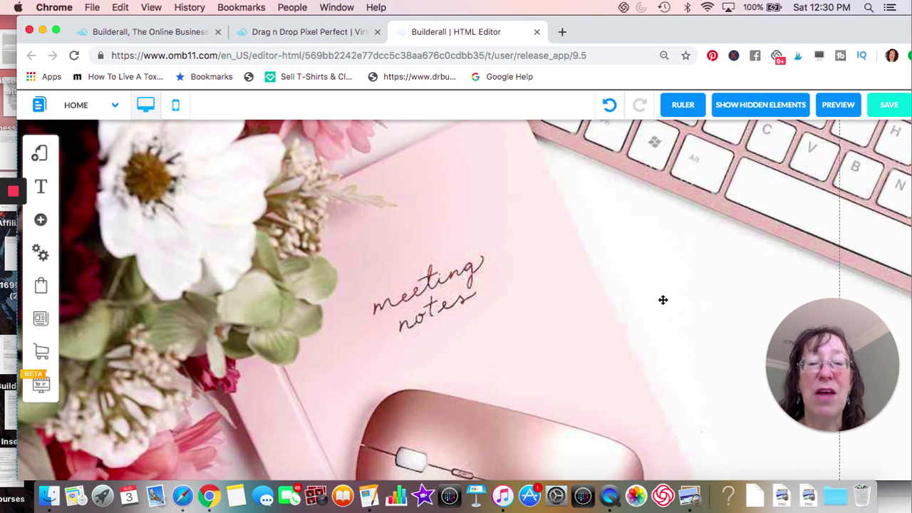
pyautogui.scroll(-4, 577, 293)
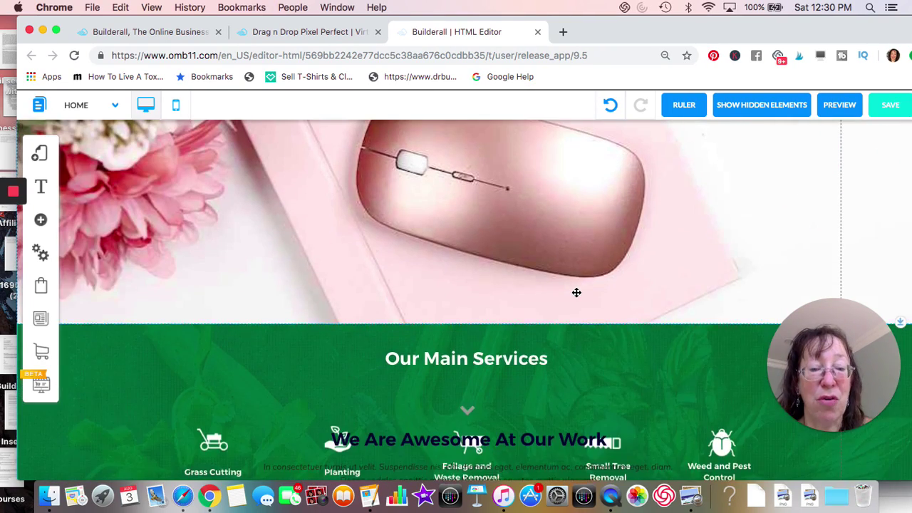
pyautogui.scroll(5, 577, 293)
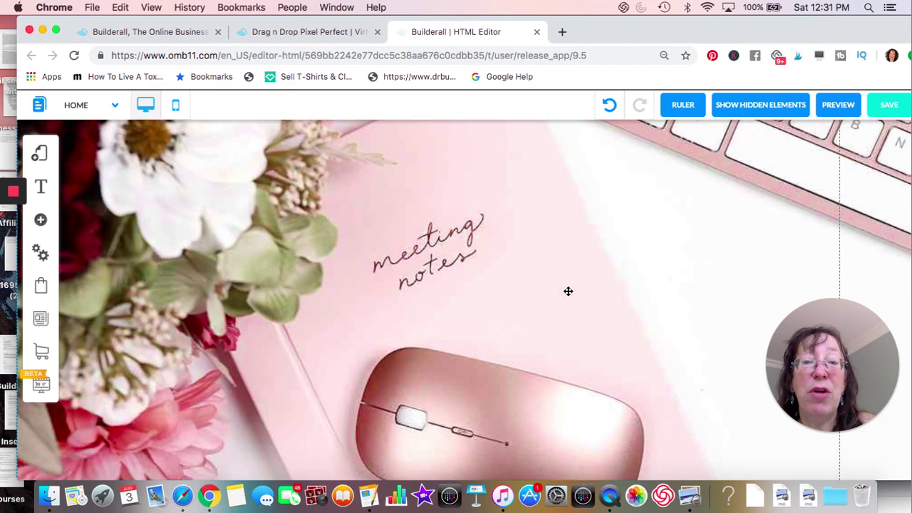
pyautogui.moveTo(637, 37); pyautogui.dragTo(632, 262)
# Step: Open the Instagram Account Tips design from the Canva home page
pyautogui.click(151, 33)
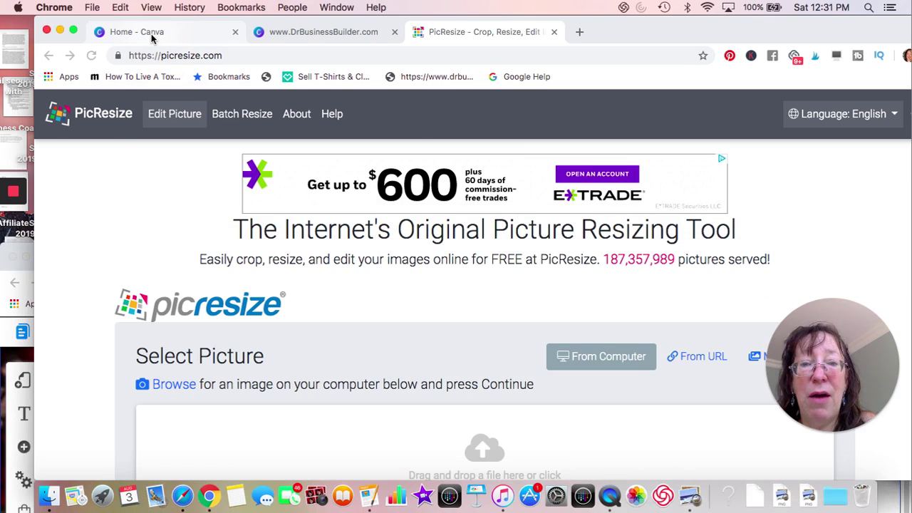
pyautogui.click(159, 36)
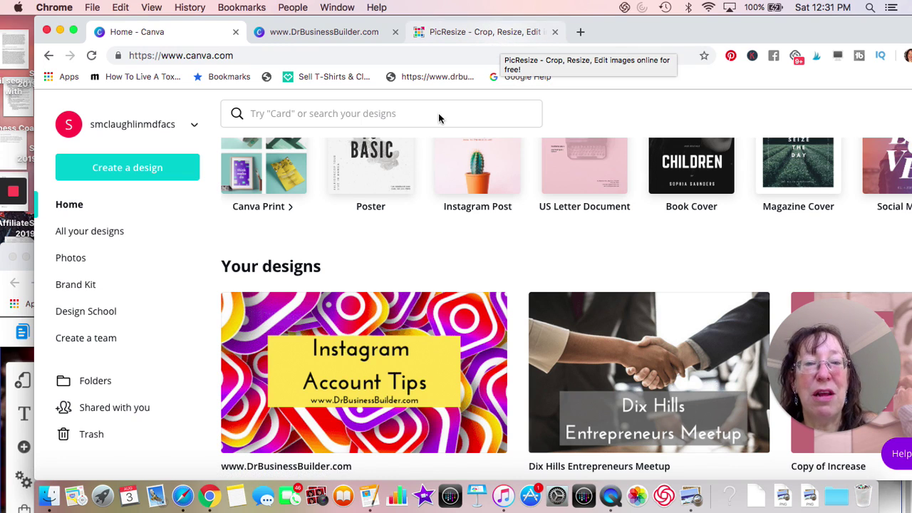
pyautogui.click(392, 326)
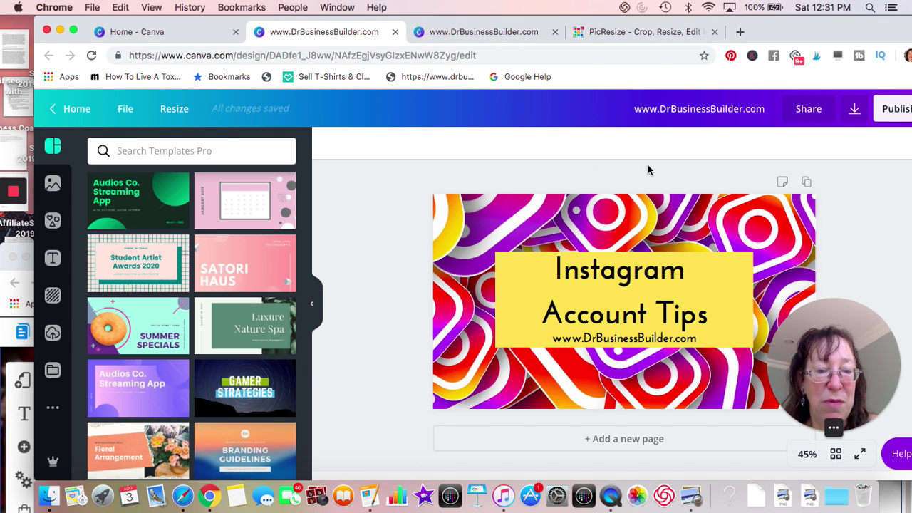
# Step: Make a copy of the design from the File menu
pyautogui.moveTo(817, 346); pyautogui.dragTo(818, 383)
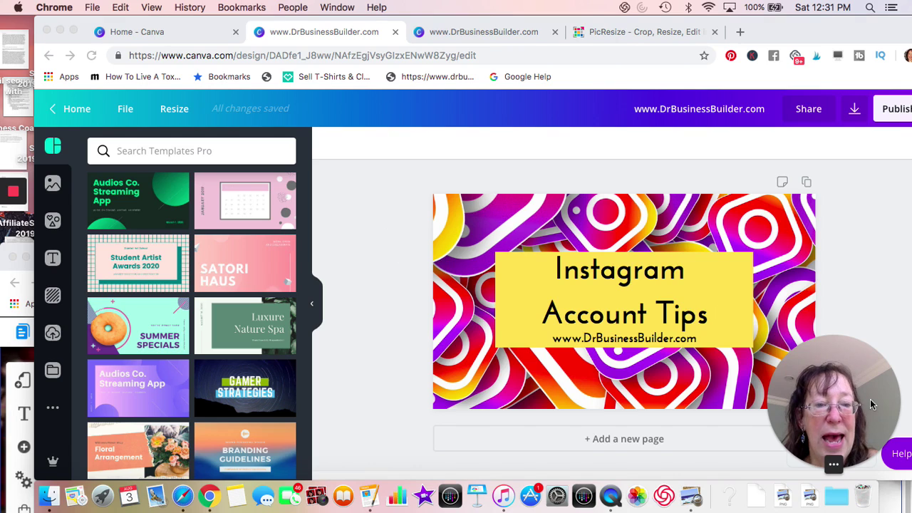
pyautogui.click(126, 110)
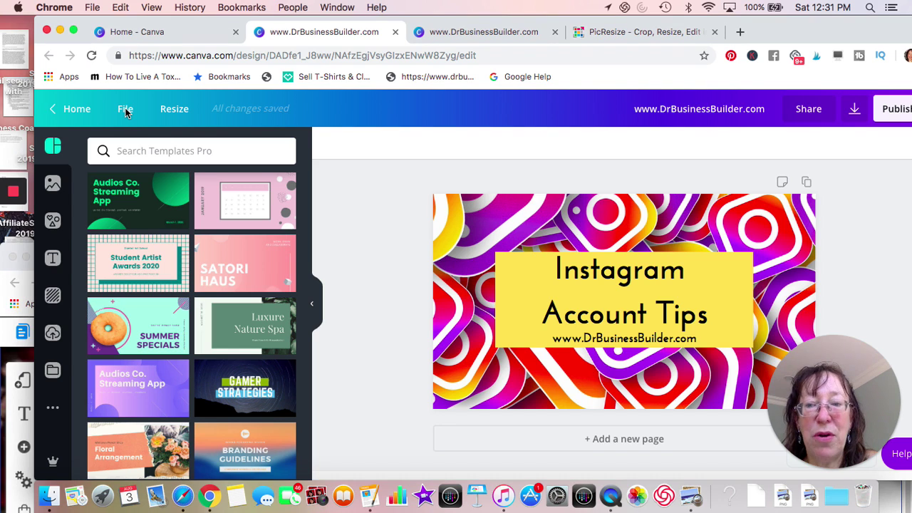
pyautogui.click(125, 112)
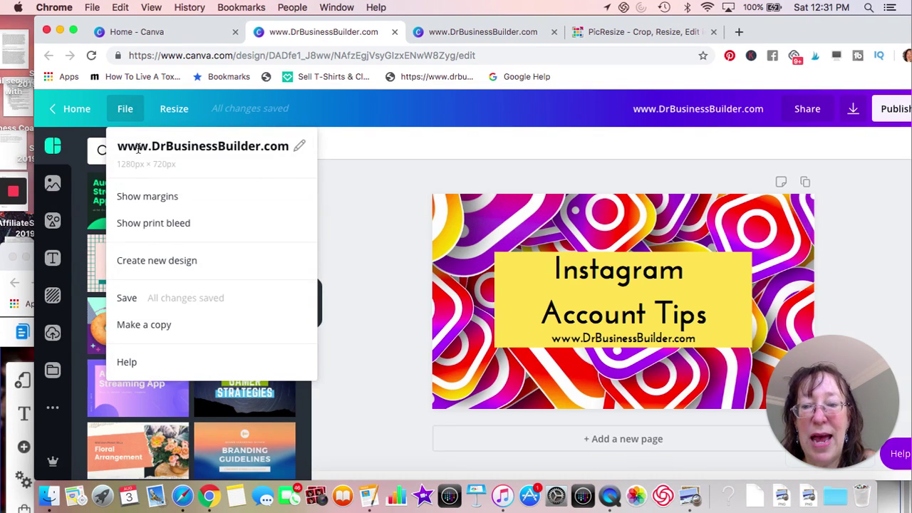
pyautogui.click(166, 324)
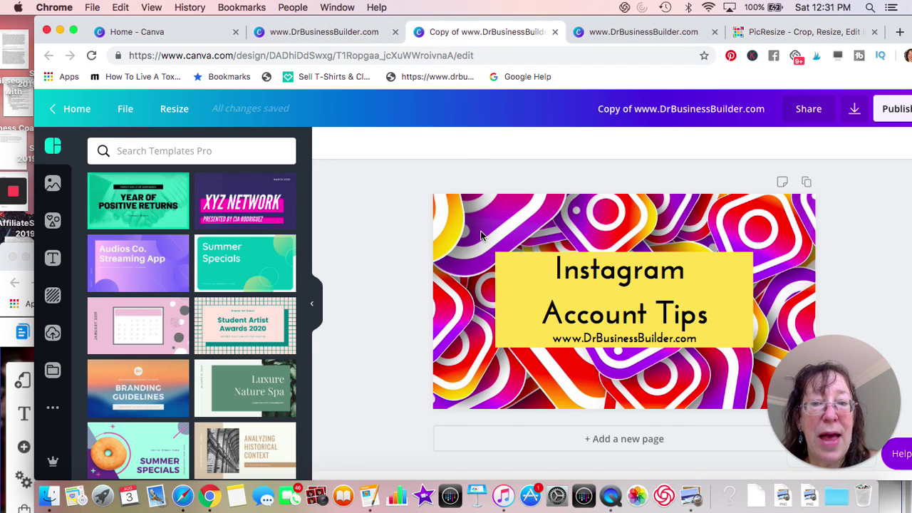
# Step: Enable custom dimensions for the copy, clear its 1280 width, and go to the PicResize tab
pyautogui.click(175, 111)
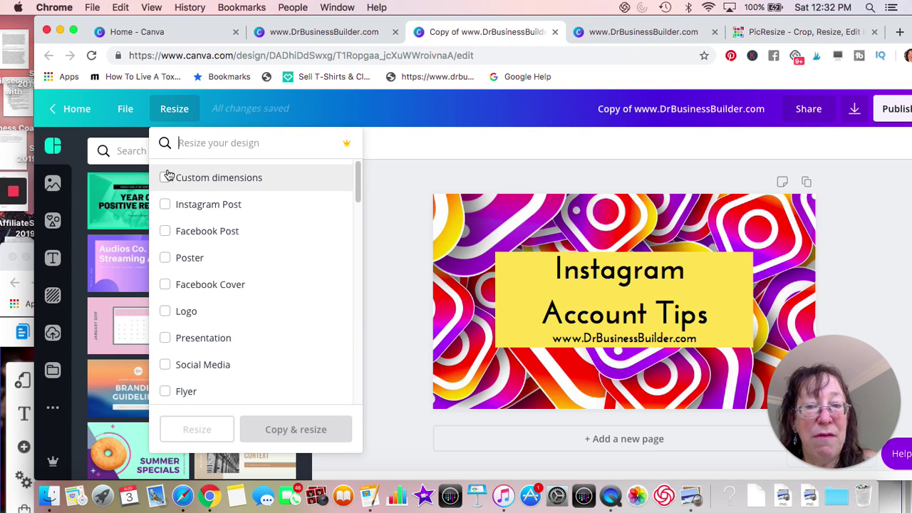
pyautogui.click(166, 179)
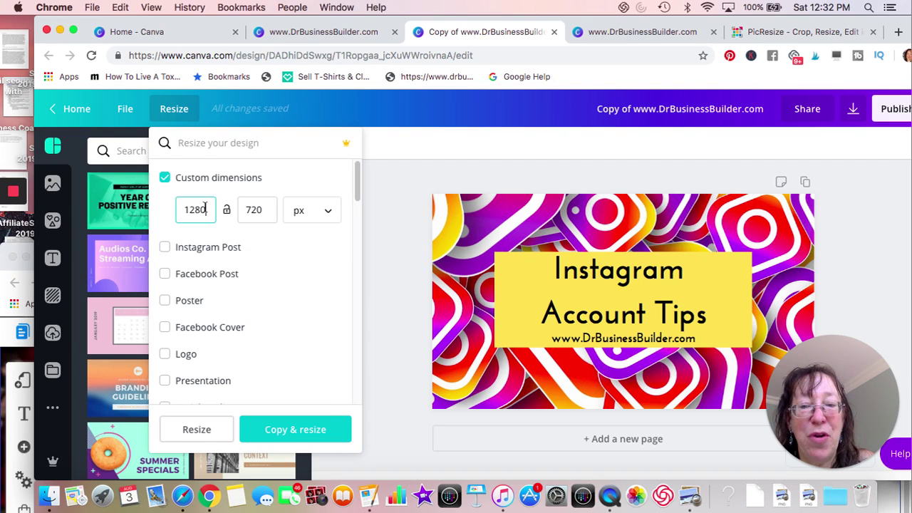
pyautogui.moveTo(206, 209); pyautogui.dragTo(188, 205)
pyautogui.press('BackSpace')
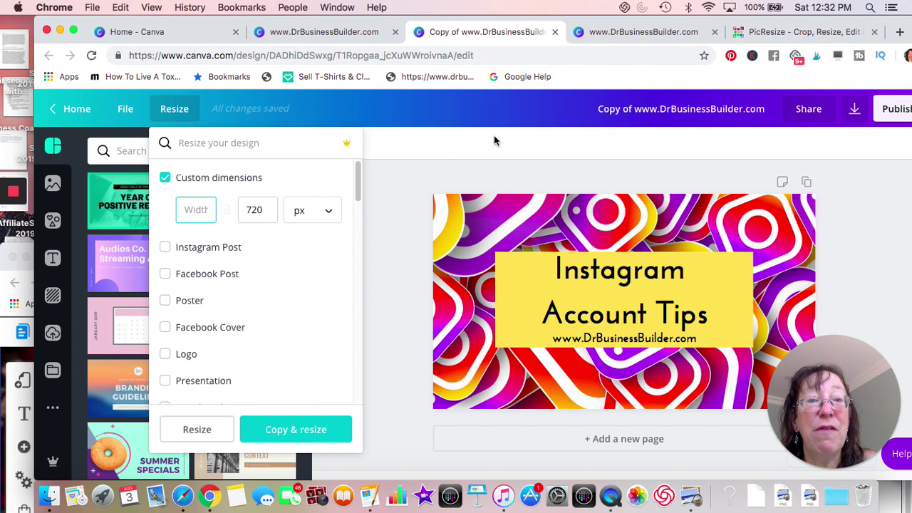
pyautogui.click(781, 32)
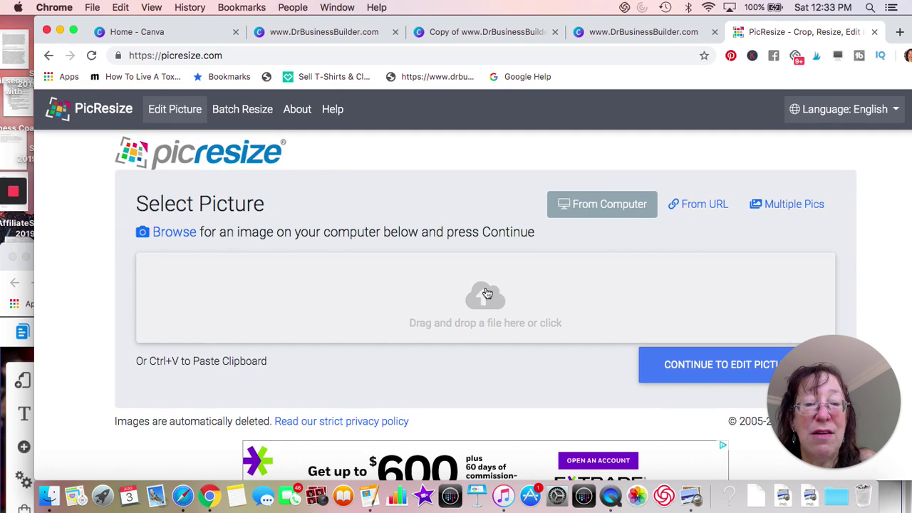
# Step: Load rsz_agreement-3489902_1280.jpg from Downloads into PicResize
pyautogui.click(483, 299)
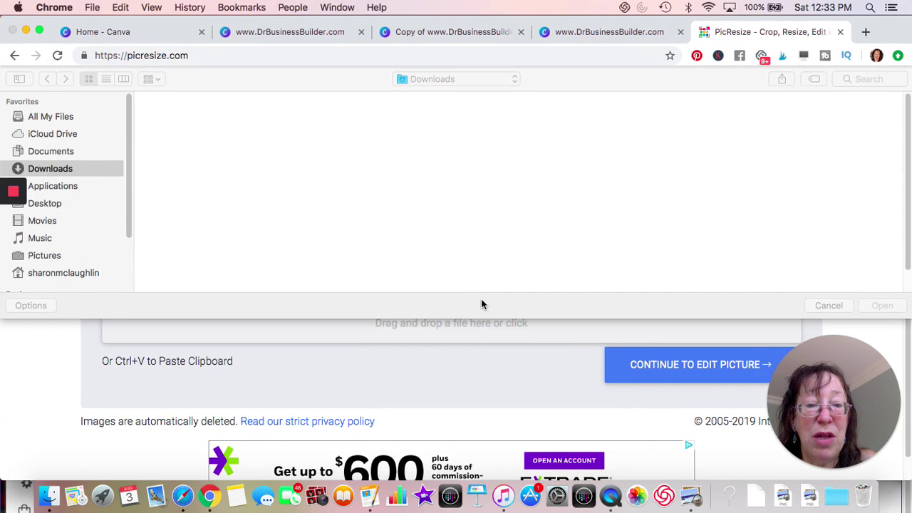
pyautogui.click(173, 139)
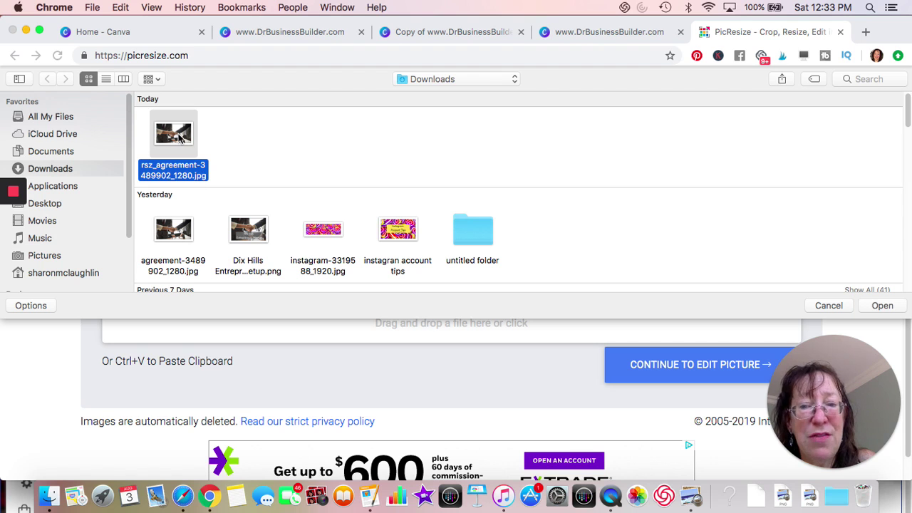
pyautogui.click(883, 305)
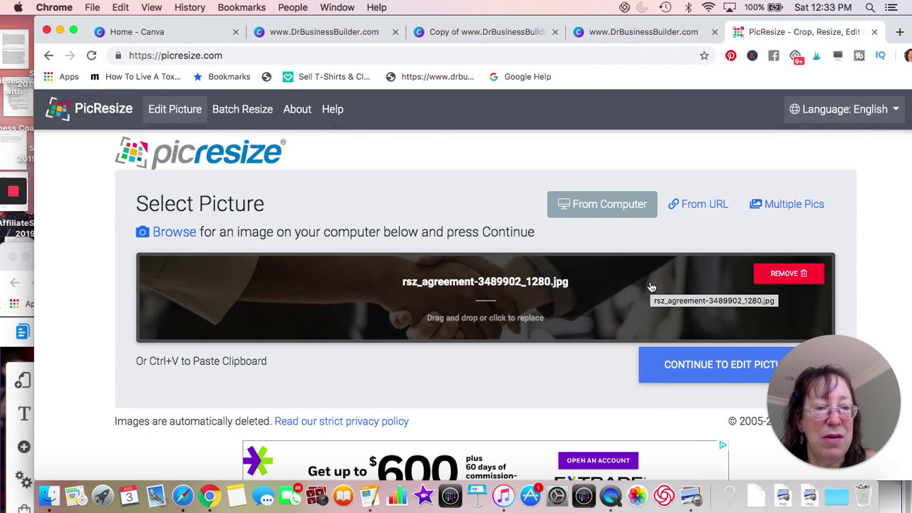
pyautogui.moveTo(814, 275)
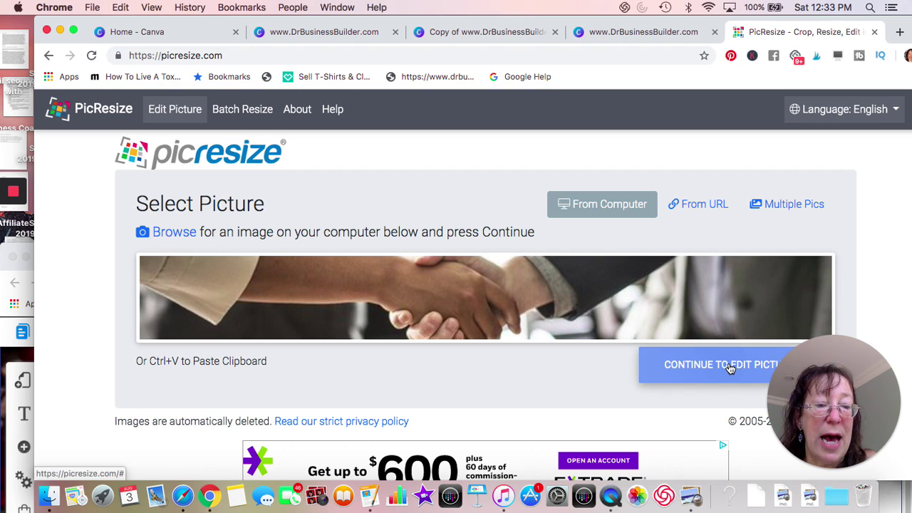
# Step: Continue to the editor and scroll to the 50% smaller setting, estimated at 320 × 188
pyautogui.click(730, 368)
pyautogui.click(730, 368)
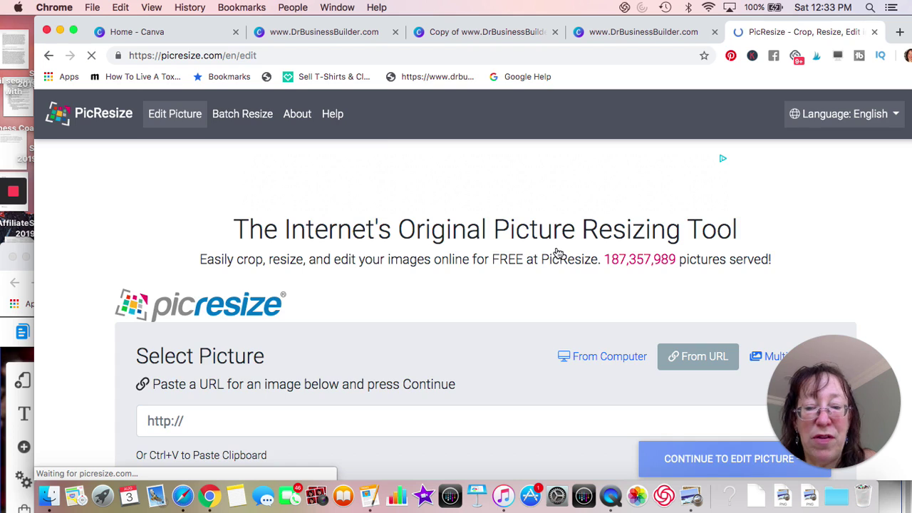
pyautogui.scroll(-2, 552, 291)
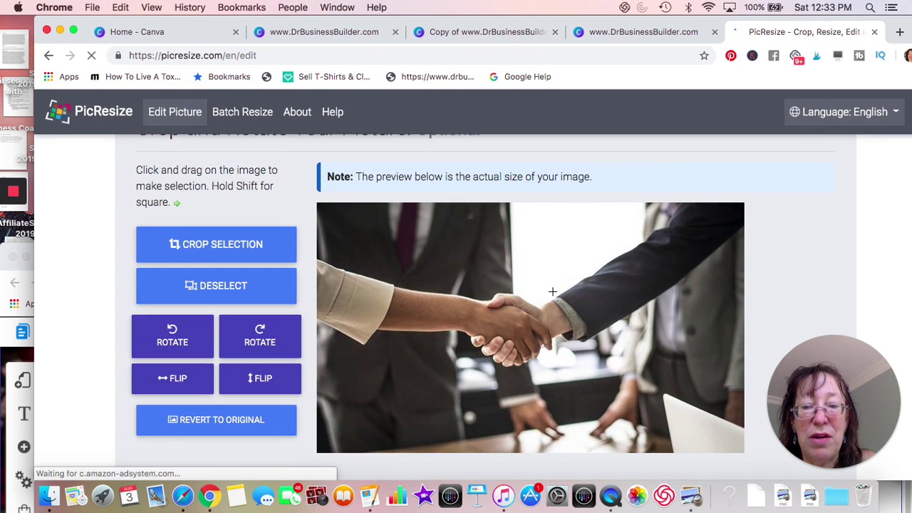
pyautogui.scroll(-5, 552, 291)
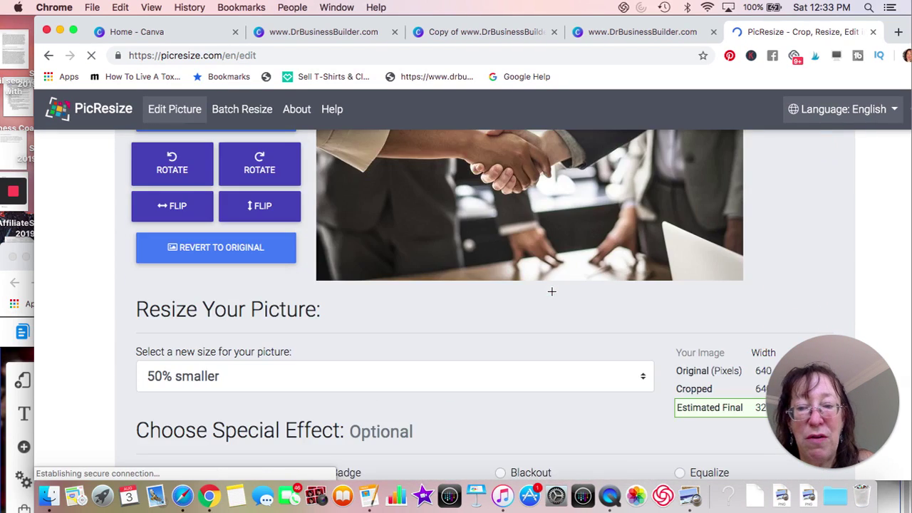
pyautogui.scroll(-4, 552, 290)
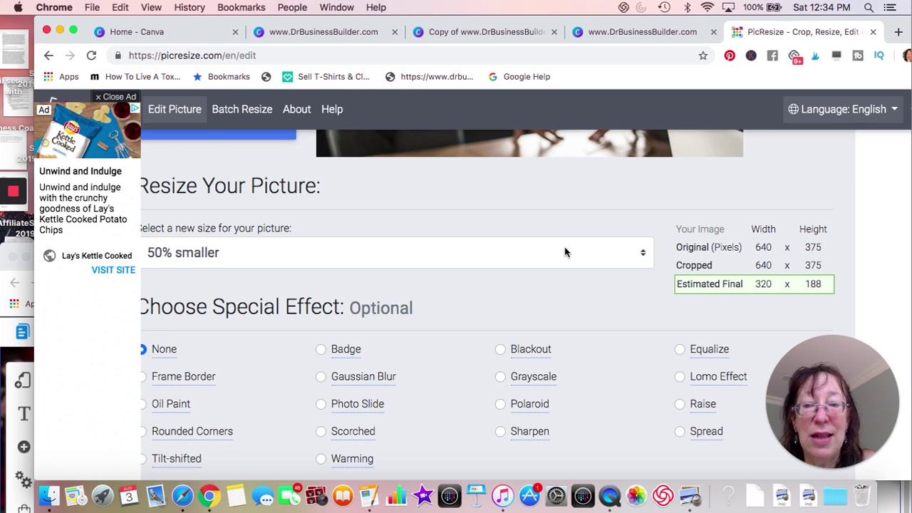
# Step: Dismiss the ad, keep JPG output, and resize the handshake photo to 320 × 188
pyautogui.click(111, 99)
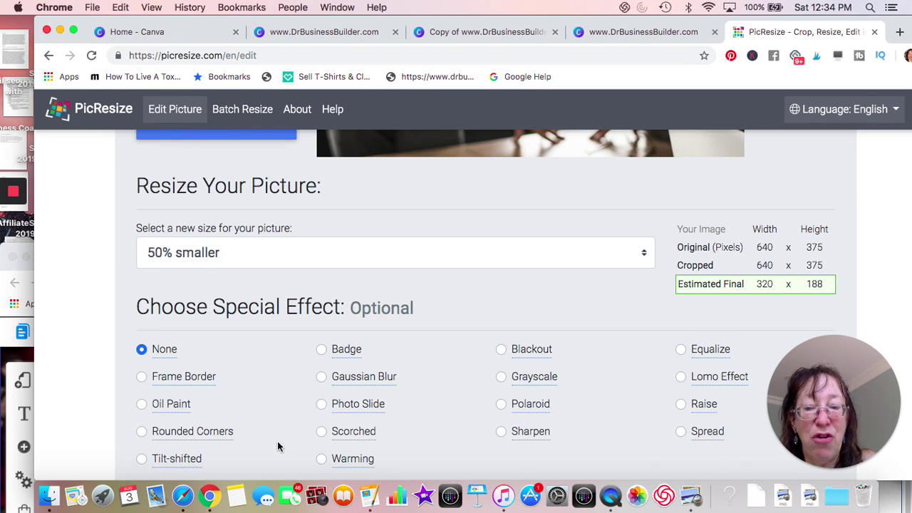
pyautogui.scroll(-10, 280, 446)
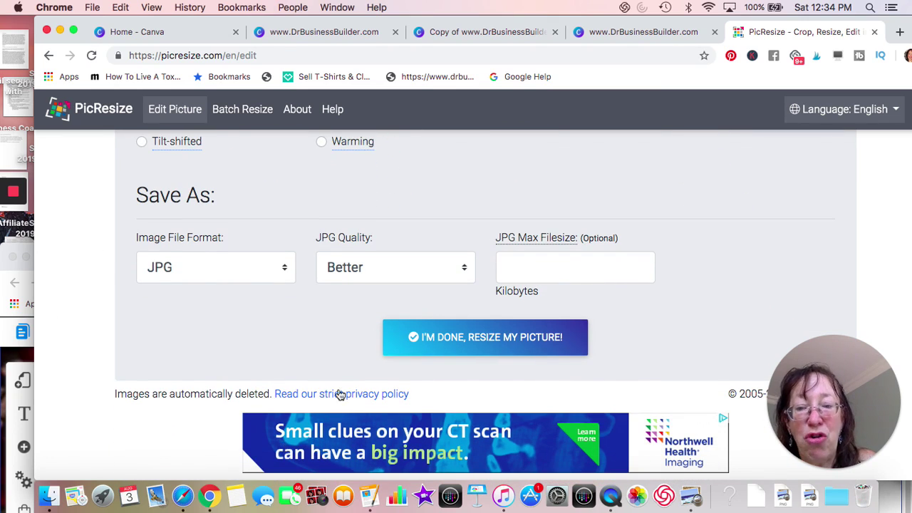
pyautogui.click(285, 269)
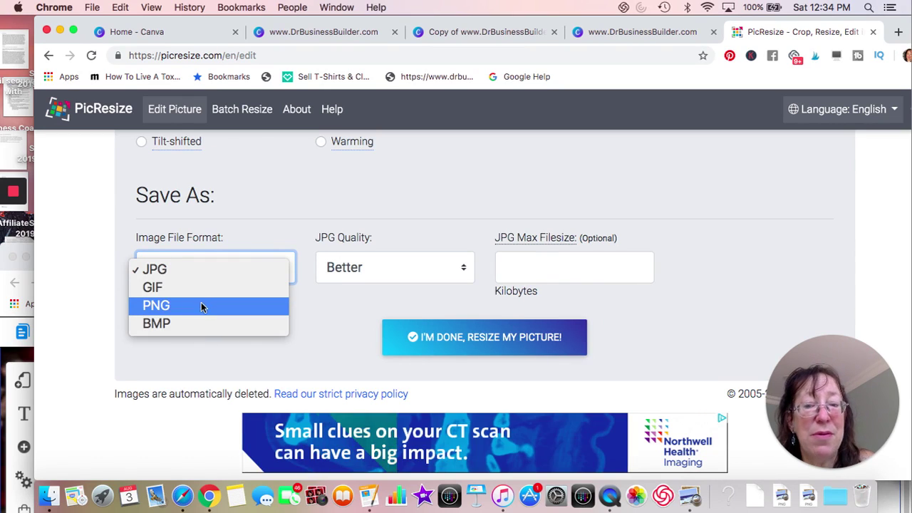
pyautogui.click(312, 327)
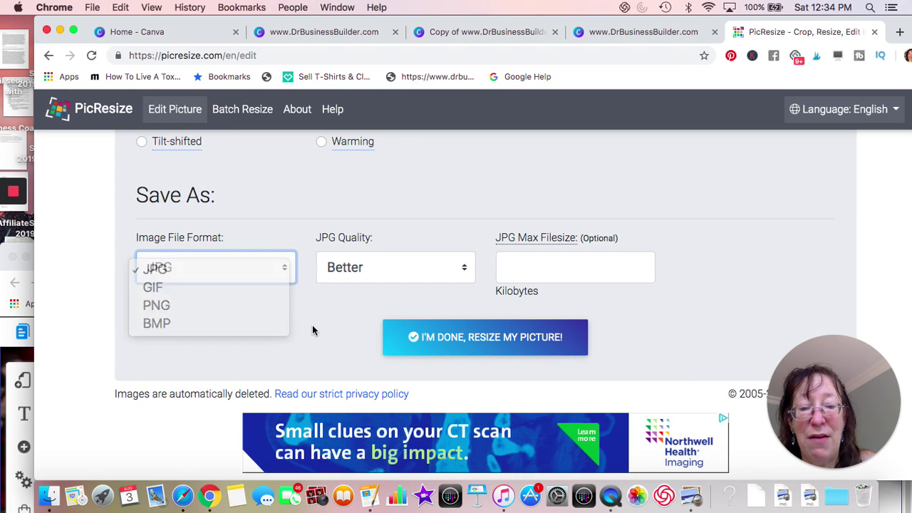
pyautogui.click(456, 345)
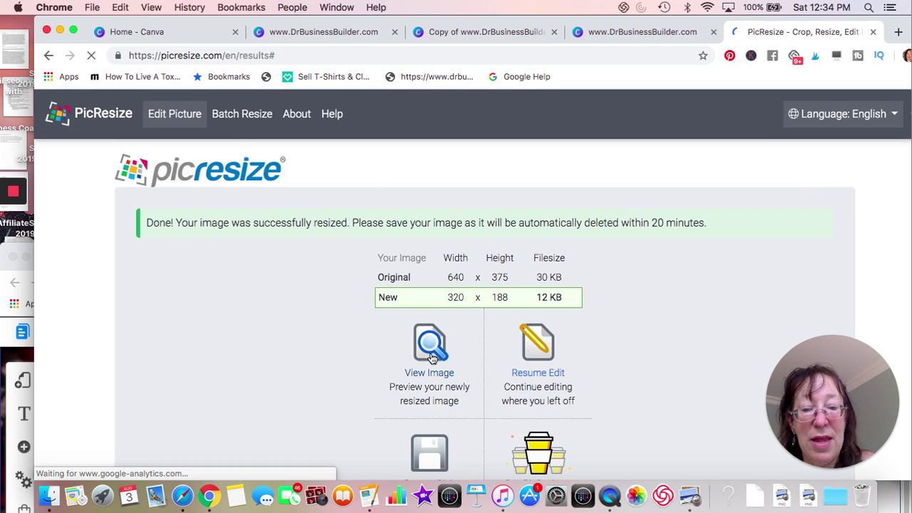
# Step: View the resized 320 × 188 handshake photo in an enlarged popup, then minimize the popup
pyautogui.scroll(-3, 437, 342)
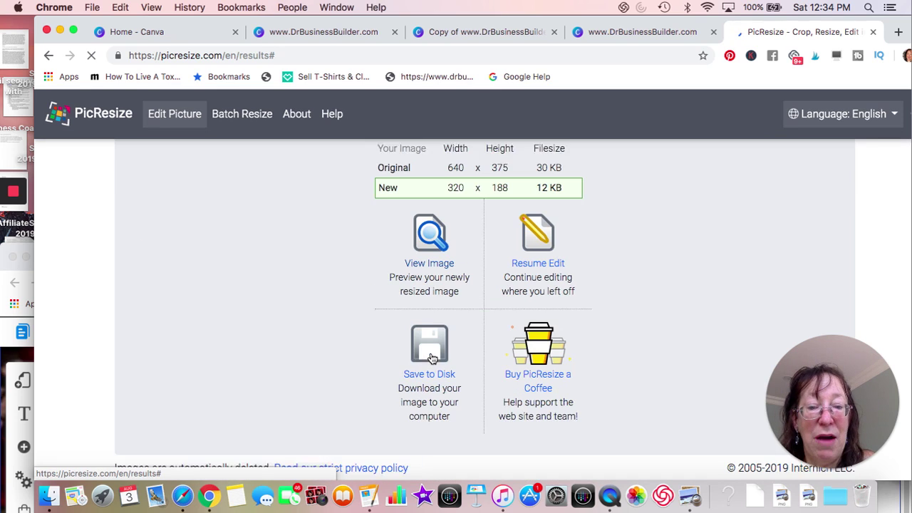
pyautogui.click(432, 225)
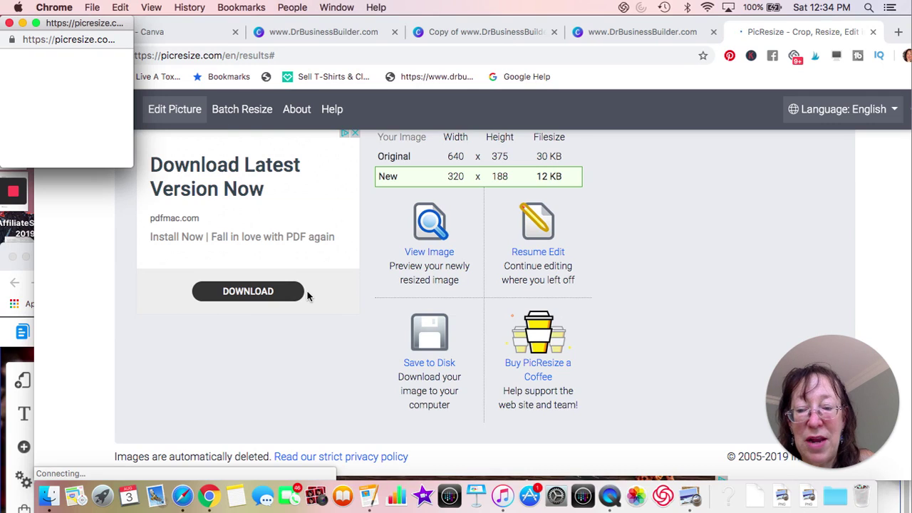
pyautogui.scroll(-2, 307, 299)
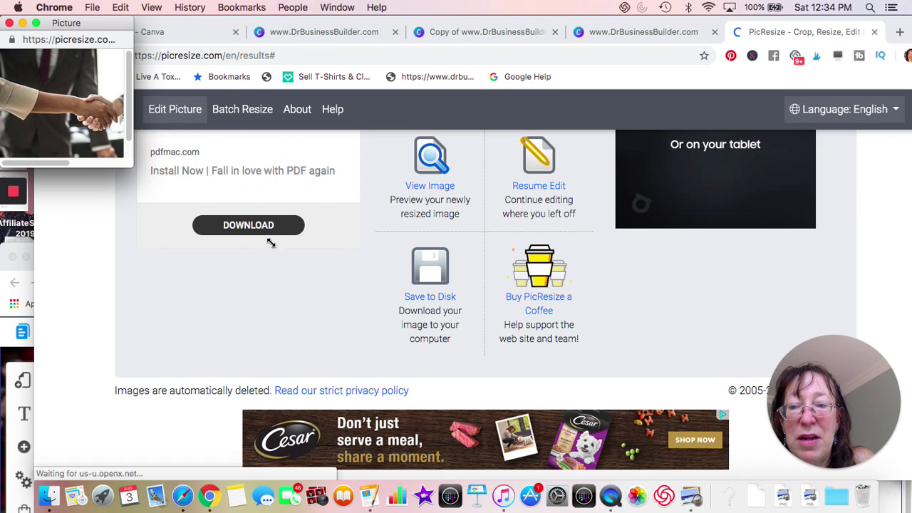
pyautogui.moveTo(271, 243); pyautogui.dragTo(292, 252)
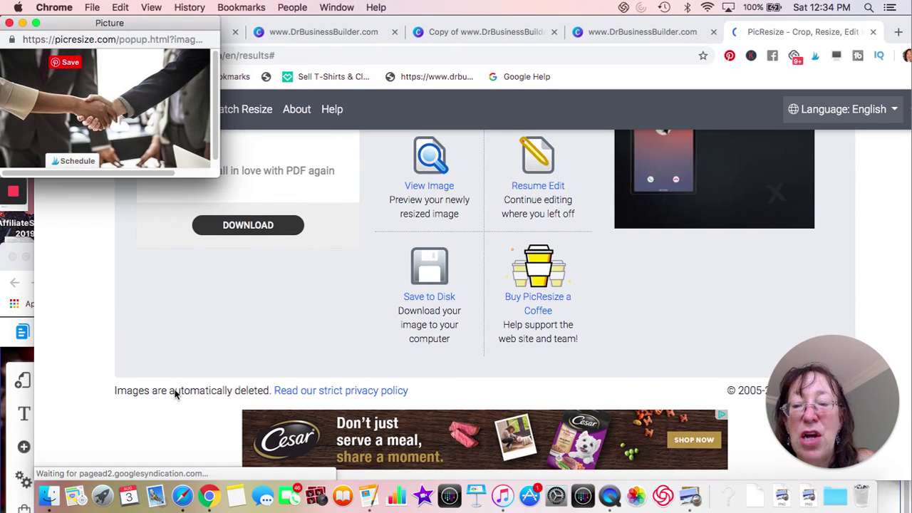
pyautogui.click(21, 25)
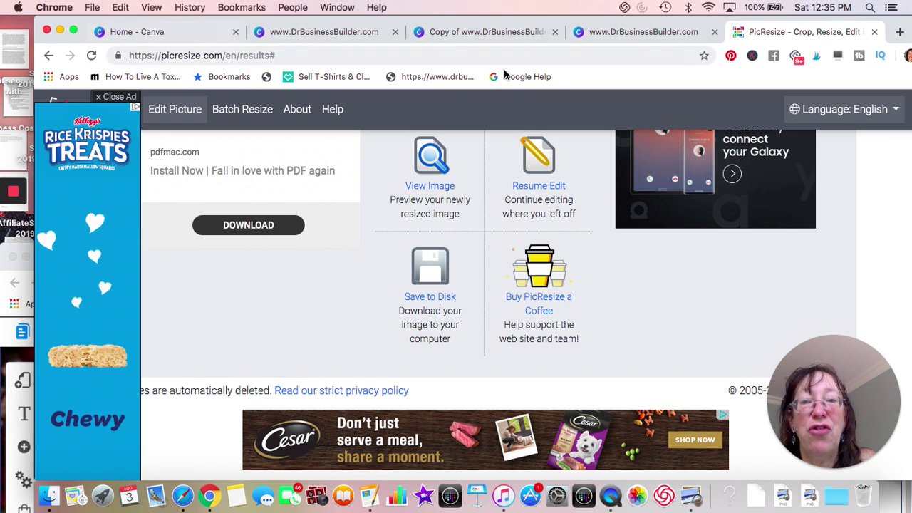